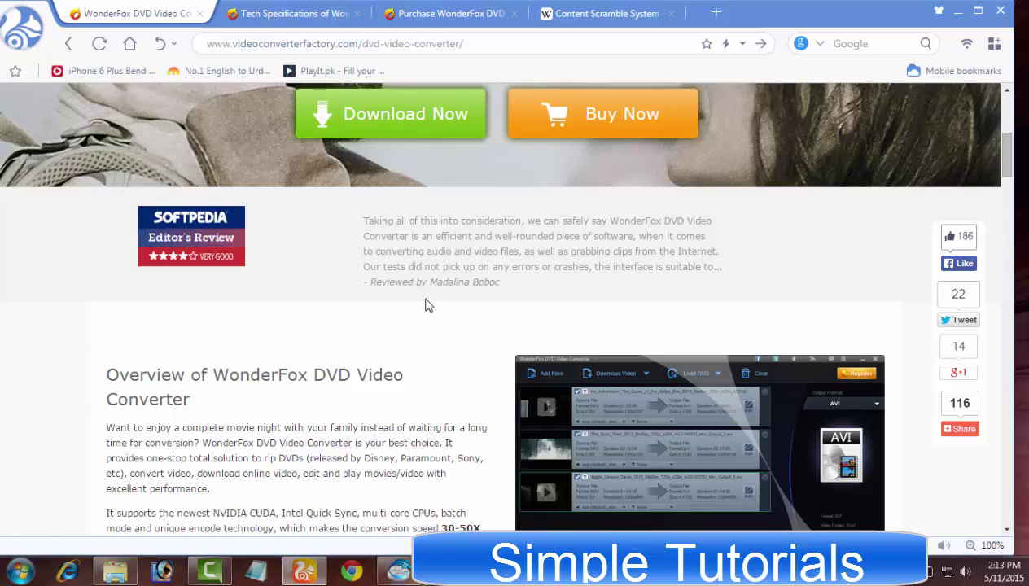
# - Scroll the WonderFox product page down past Overview and DVD backup to the 200+ formats section
pyautogui.scroll(-8, 429, 306)
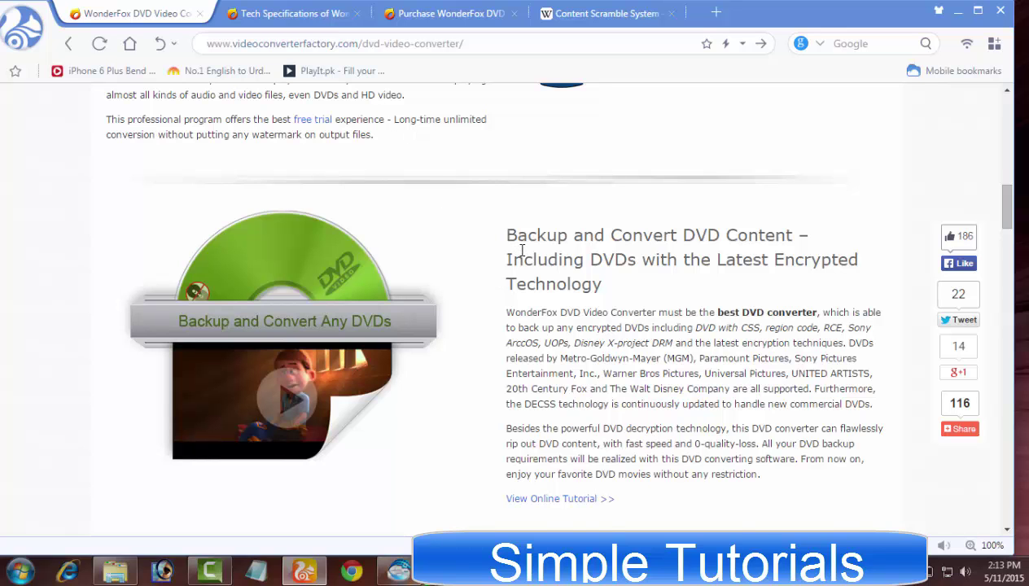
pyautogui.scroll(-6, 522, 251)
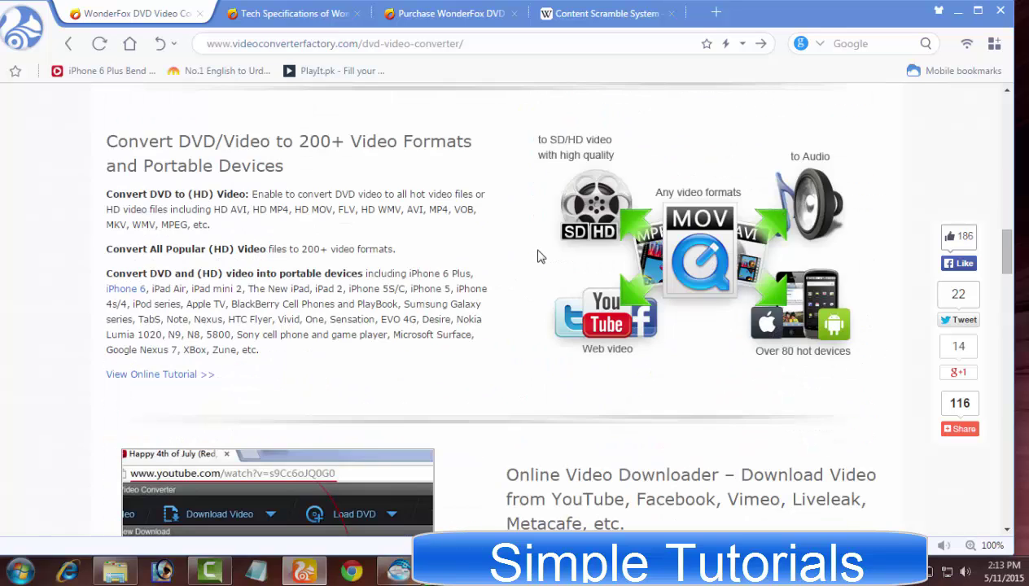
pyautogui.scroll(-5, 539, 257)
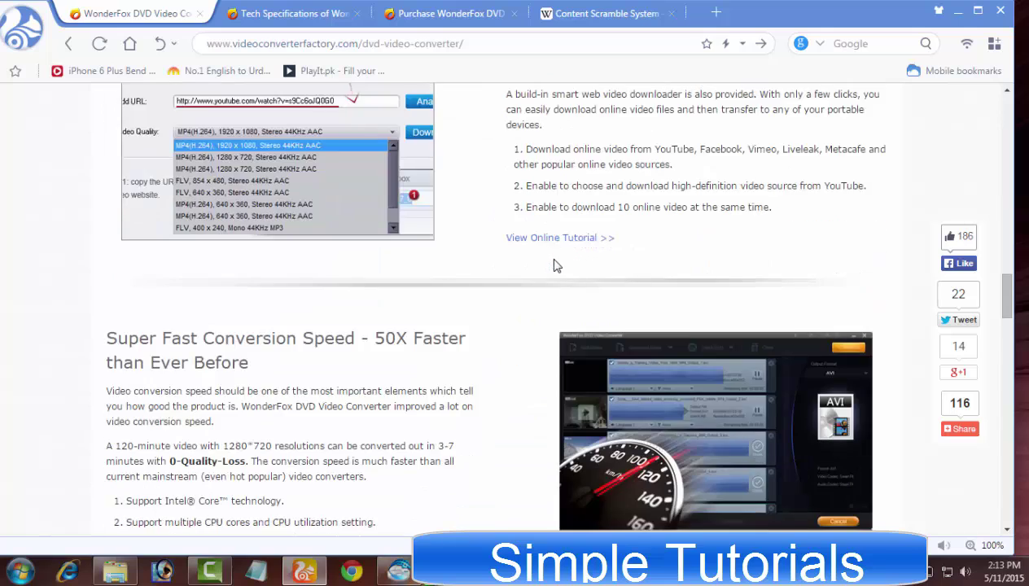
pyautogui.scroll(-2, 556, 260)
pyautogui.scroll(4, 578, 258)
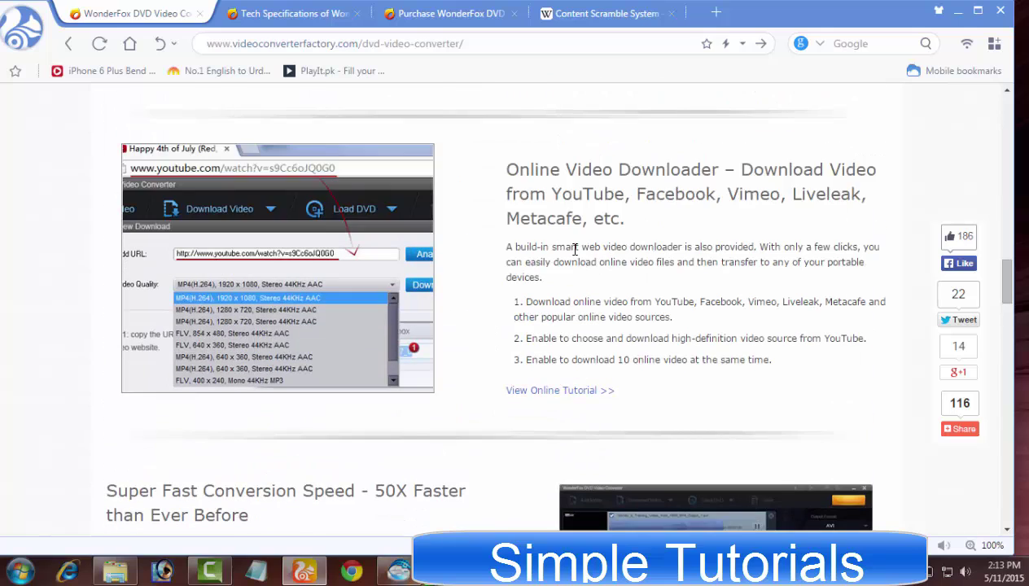
pyautogui.scroll(1, 574, 248)
pyautogui.scroll(2, 572, 262)
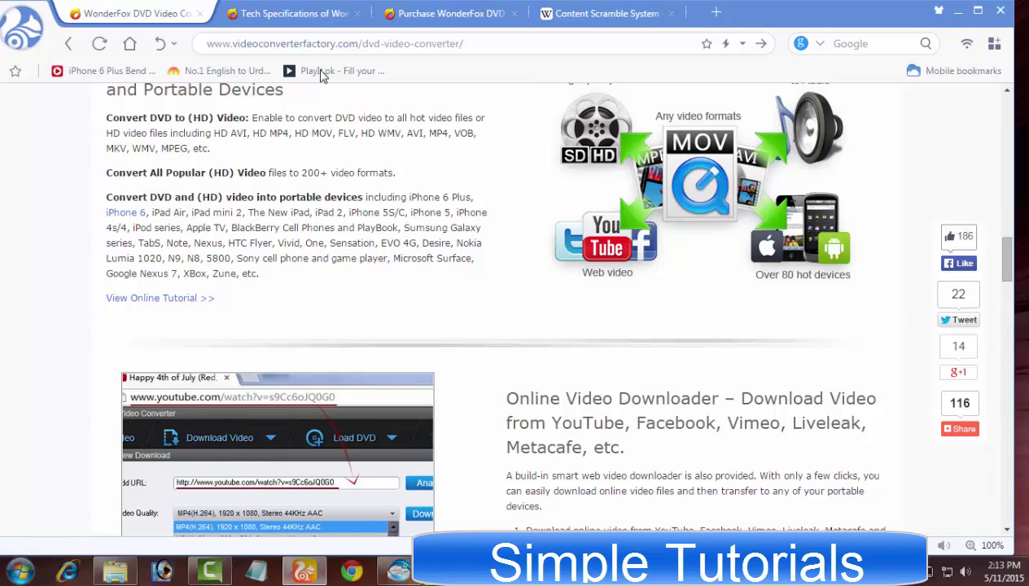
# - On the Tech Specifications page, highlight the DVD input formats paragraph
pyautogui.click(292, 14)
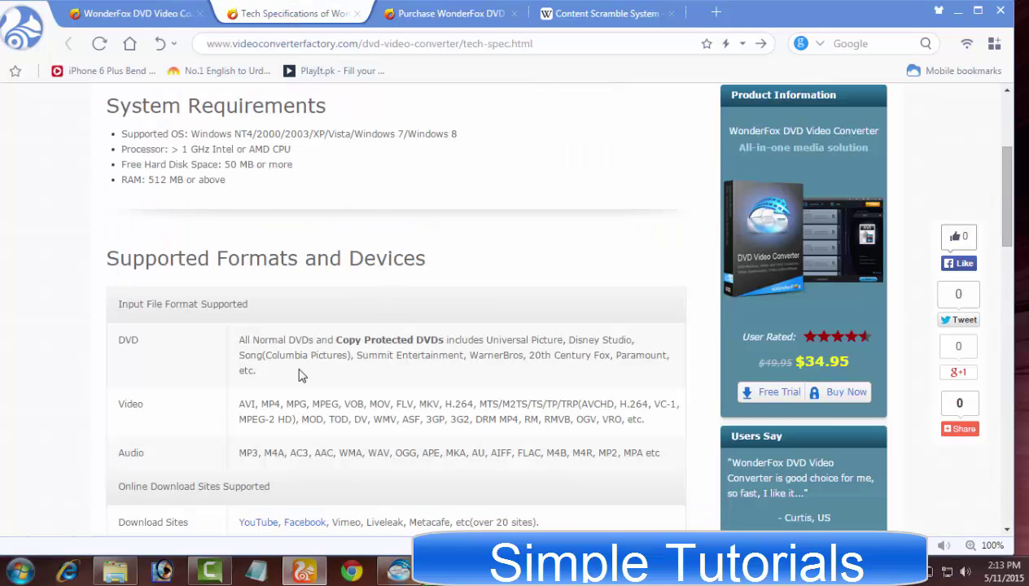
pyautogui.moveTo(273, 374); pyautogui.dragTo(399, 337)
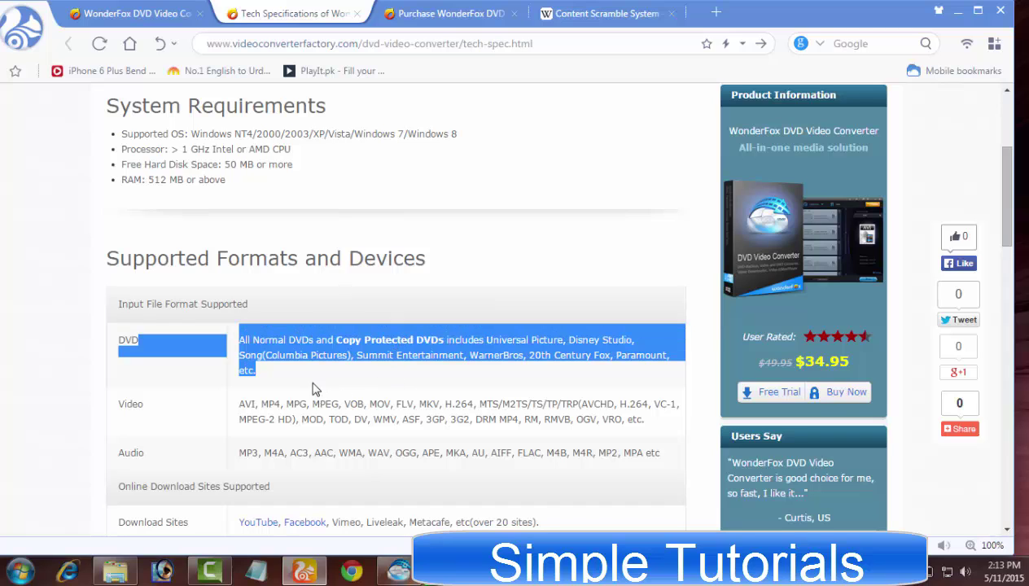
pyautogui.click(280, 370)
pyautogui.tripleClick(277, 360)
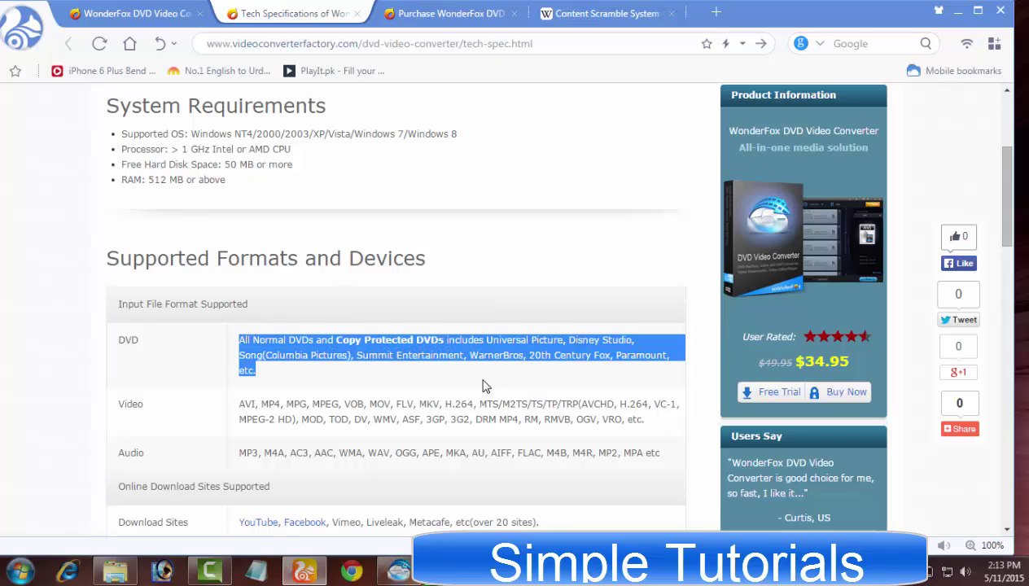
# - In the Content Scramble System article, highlight the Content Scramble System (CSS) infobox title
pyautogui.click(569, 25)
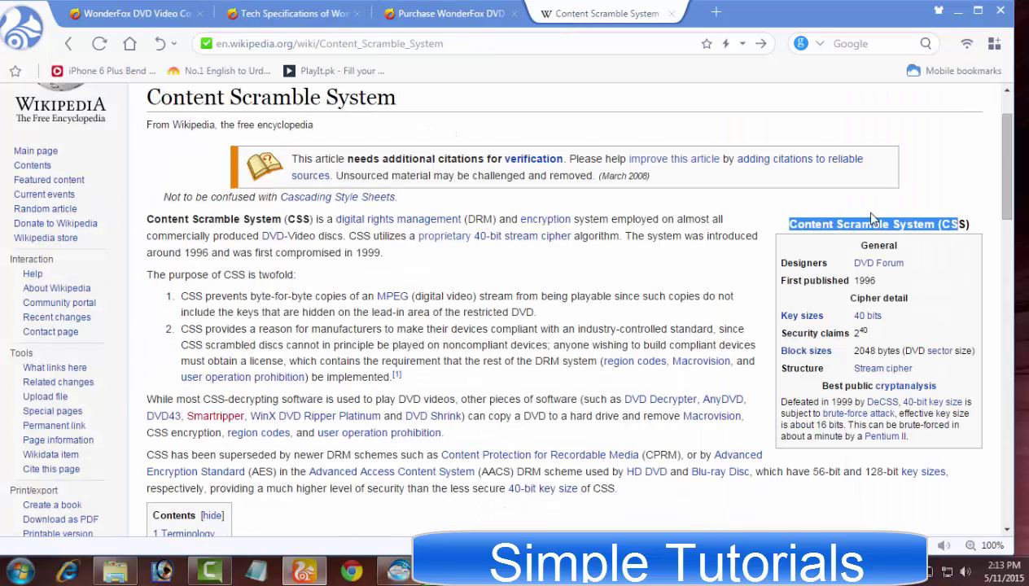
pyautogui.click(922, 224)
pyautogui.moveTo(969, 225); pyautogui.dragTo(787, 227)
# - Minimize the browser and bring the converter window to the front
pyautogui.click(956, 11)
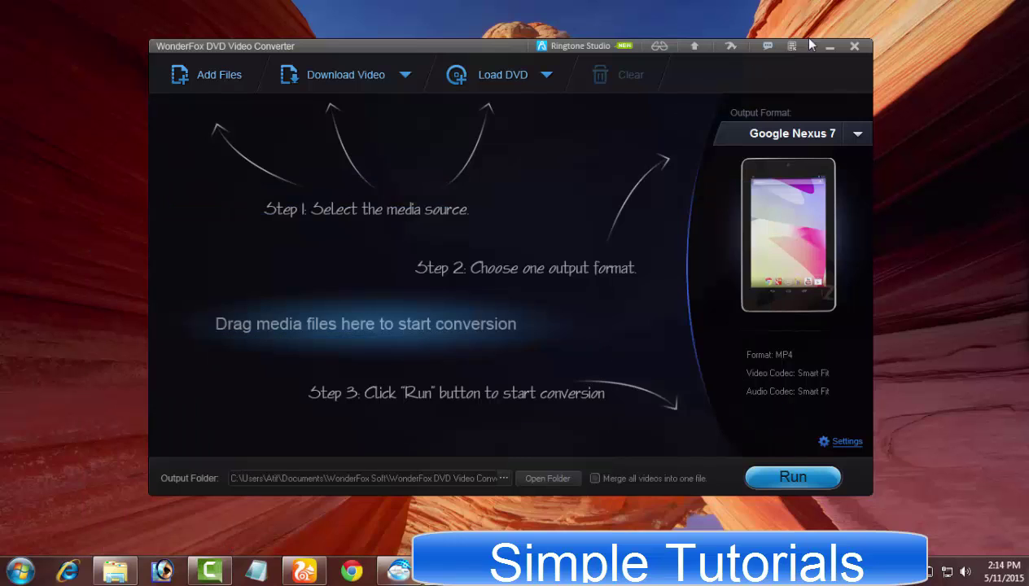
pyautogui.click(828, 51)
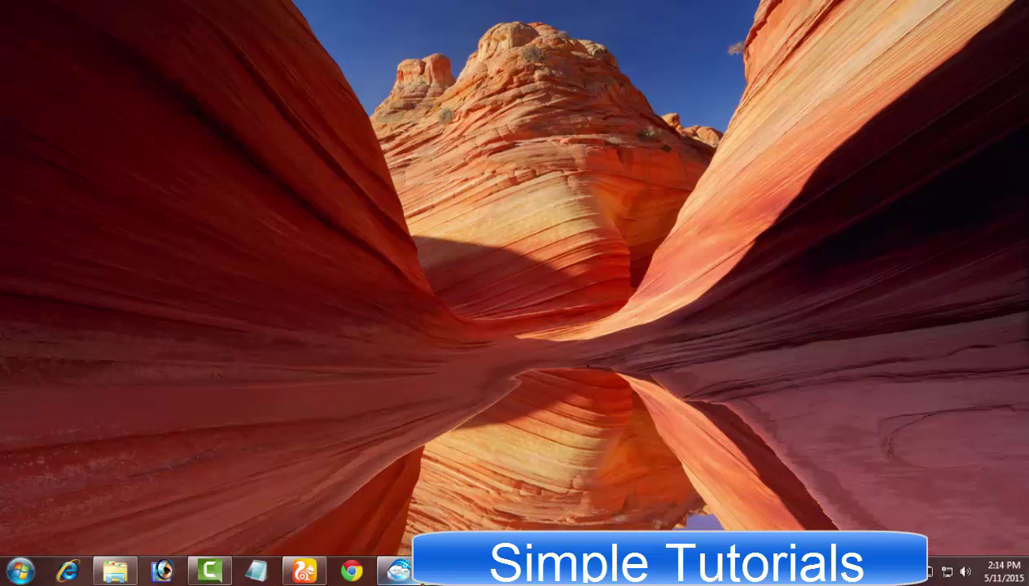
pyautogui.click(397, 569)
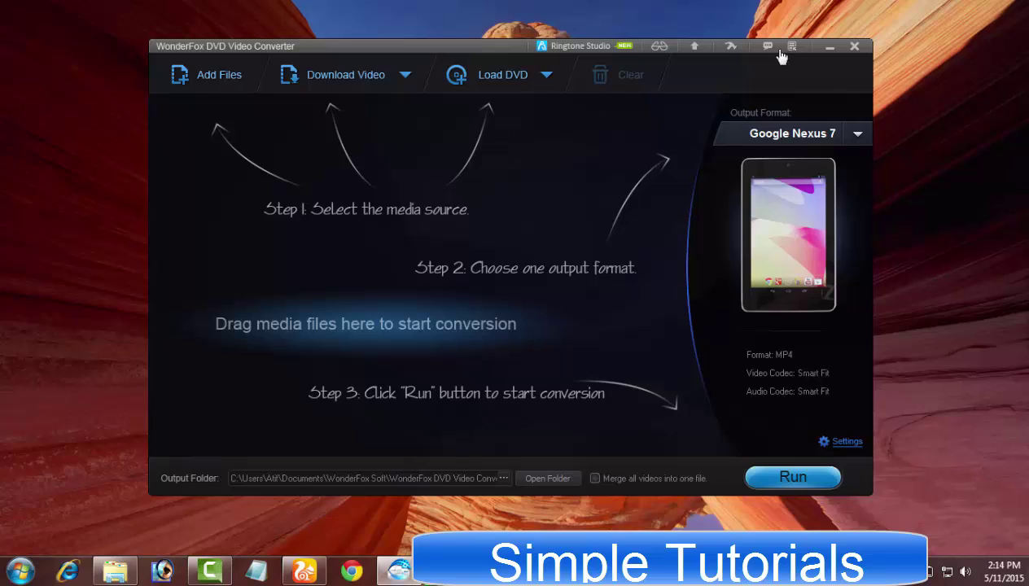
# - Preview the Senior Version tile layout twice, returning to the standard layout each time
pyautogui.click(664, 48)
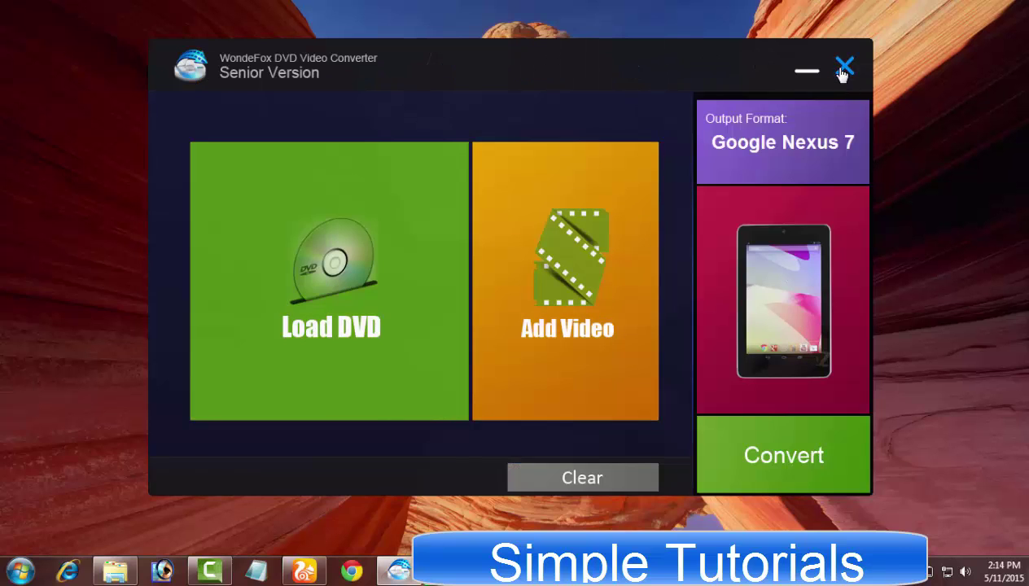
pyautogui.click(842, 70)
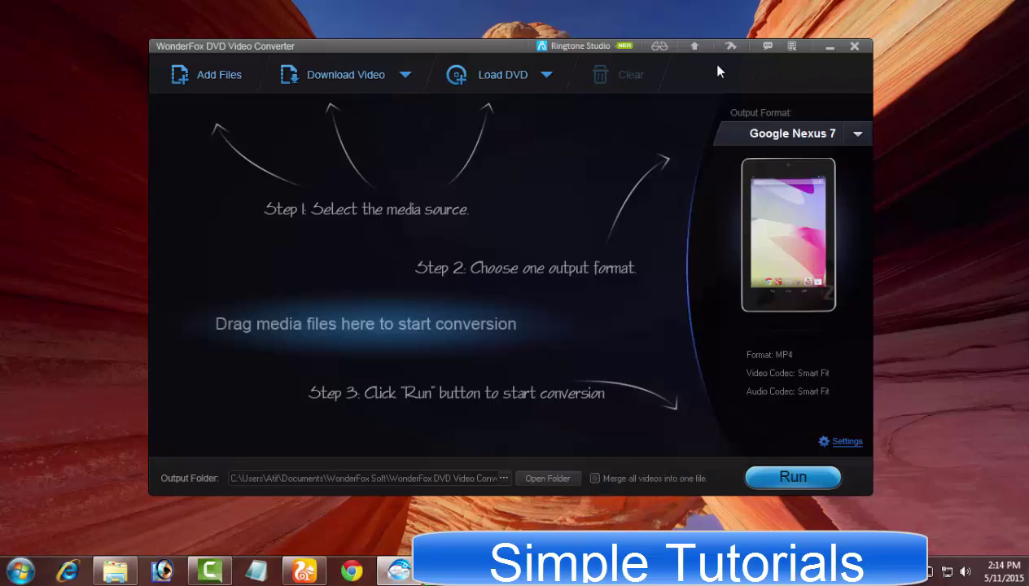
pyautogui.click(660, 47)
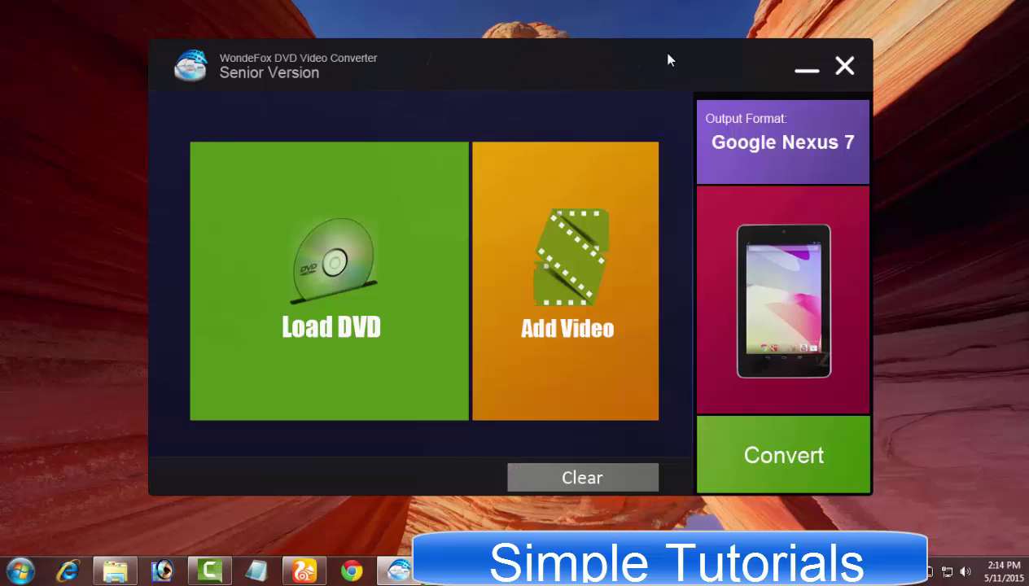
pyautogui.click(845, 70)
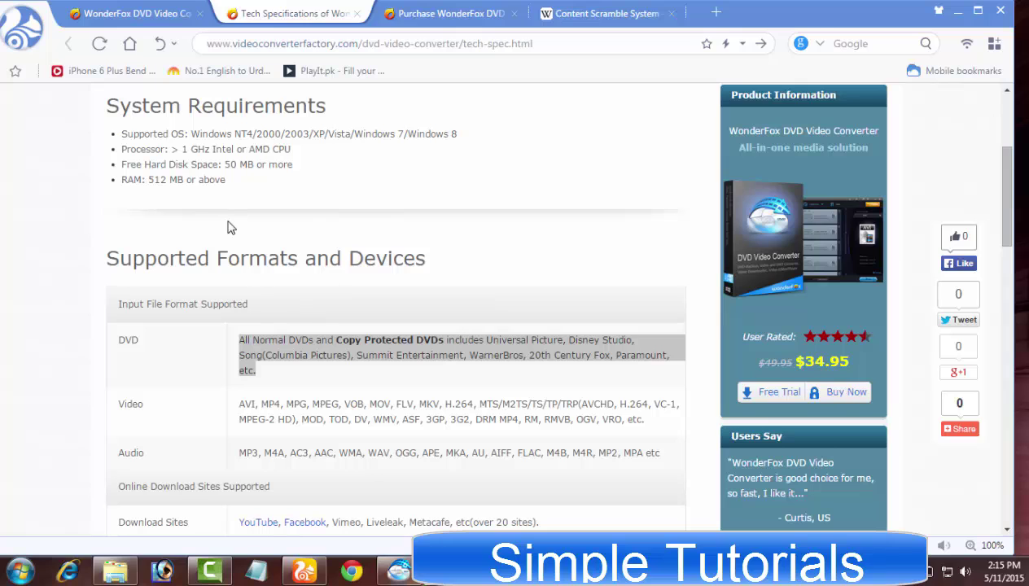
# - Highlight the System Requirements list, then just the supported Windows versions line
pyautogui.click(213, 207)
pyautogui.scroll(1, 212, 206)
pyautogui.moveTo(98, 187); pyautogui.dragTo(289, 259)
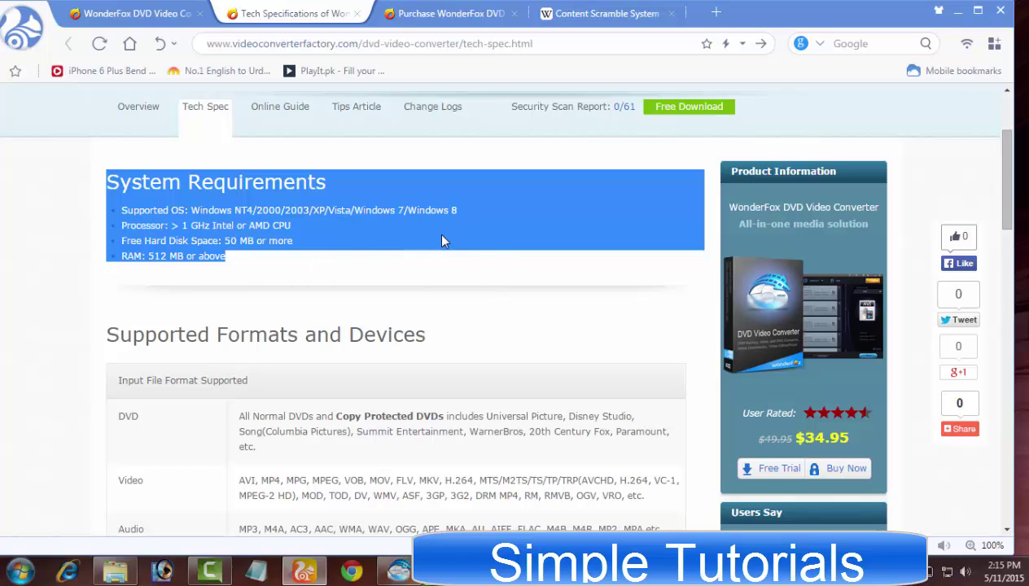
pyautogui.moveTo(462, 213); pyautogui.dragTo(198, 209)
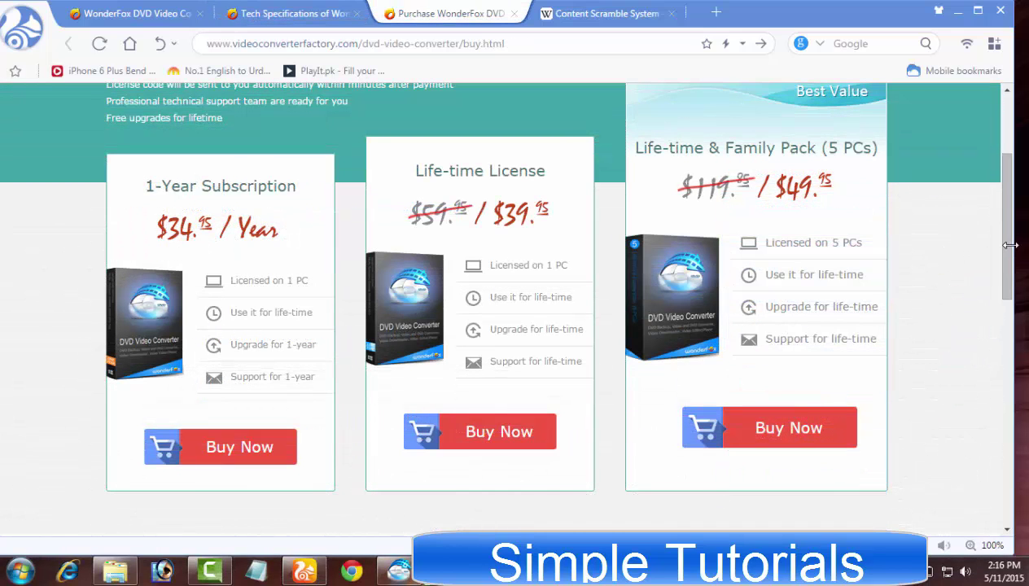
# - Widen the browser to full width and highlight the Life-time & Family Pack heading and 5-PC licence
pyautogui.scroll(1, 1009, 242)
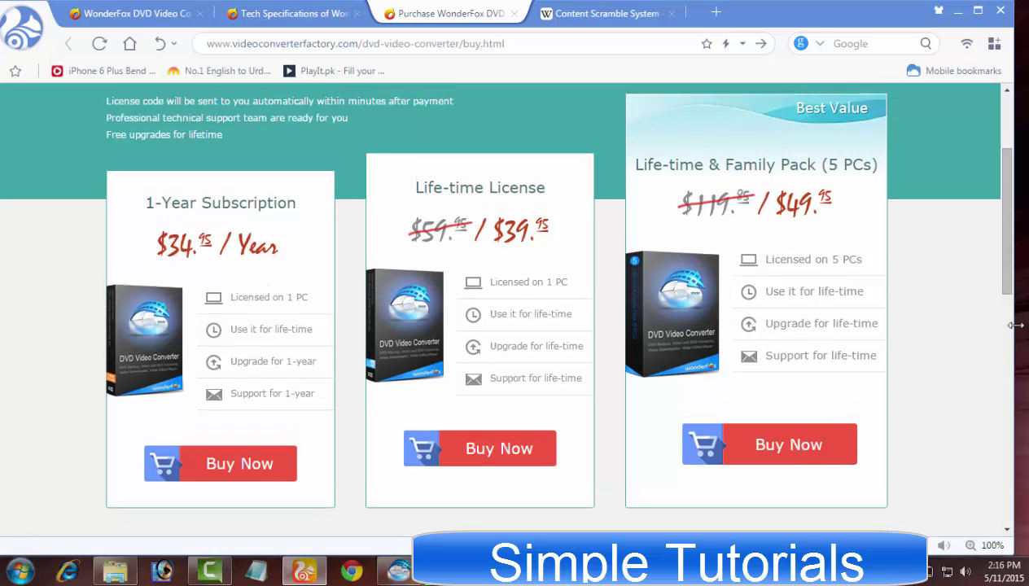
pyautogui.moveTo(1016, 325); pyautogui.dragTo(1028, 326)
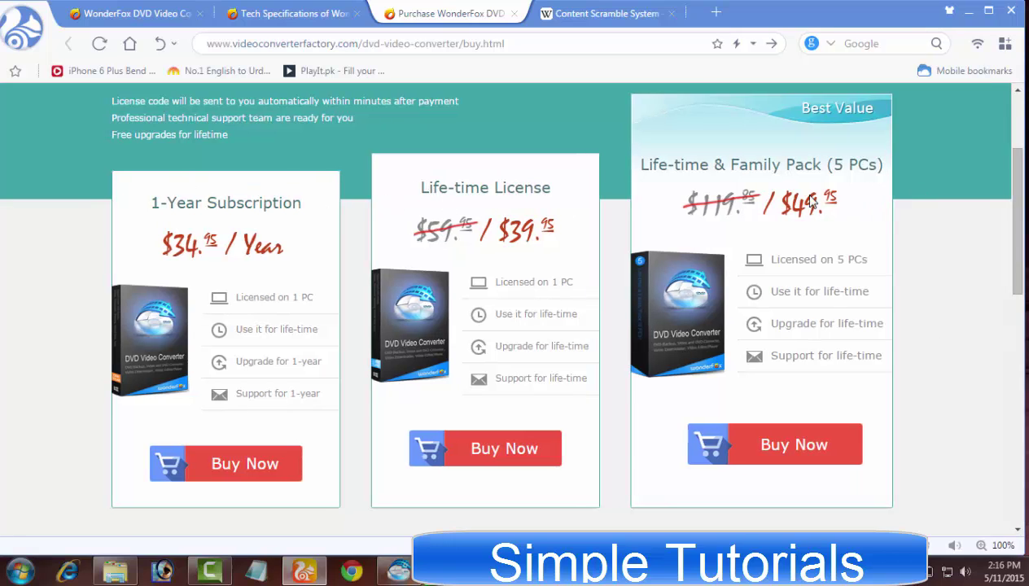
pyautogui.moveTo(639, 164); pyautogui.dragTo(879, 169)
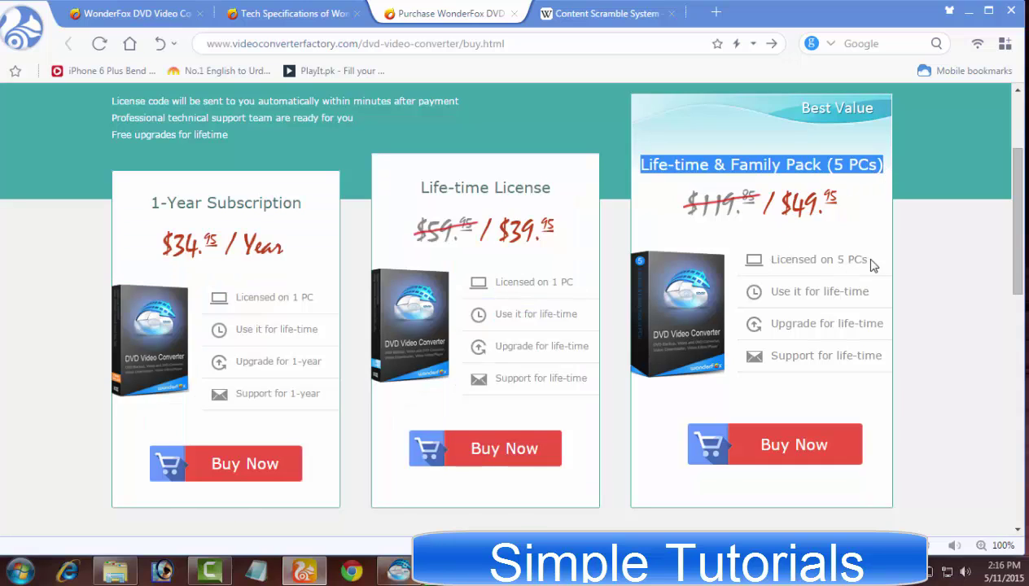
pyautogui.moveTo(870, 259); pyautogui.dragTo(761, 260)
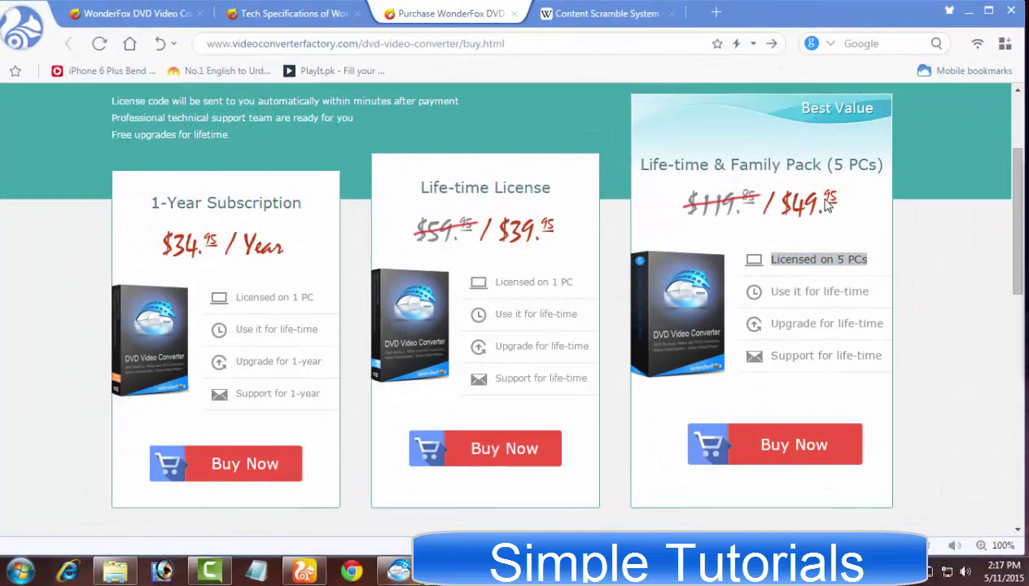
# - Return to the tech specs page, then switch the converter into the Senior Version tile layout
pyautogui.click(313, 8)
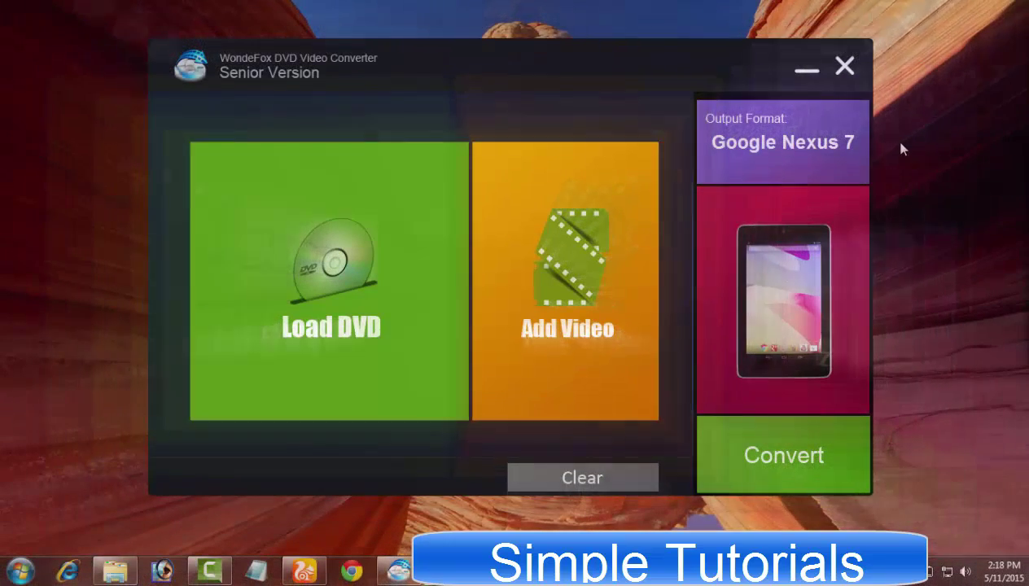
pyautogui.click(843, 67)
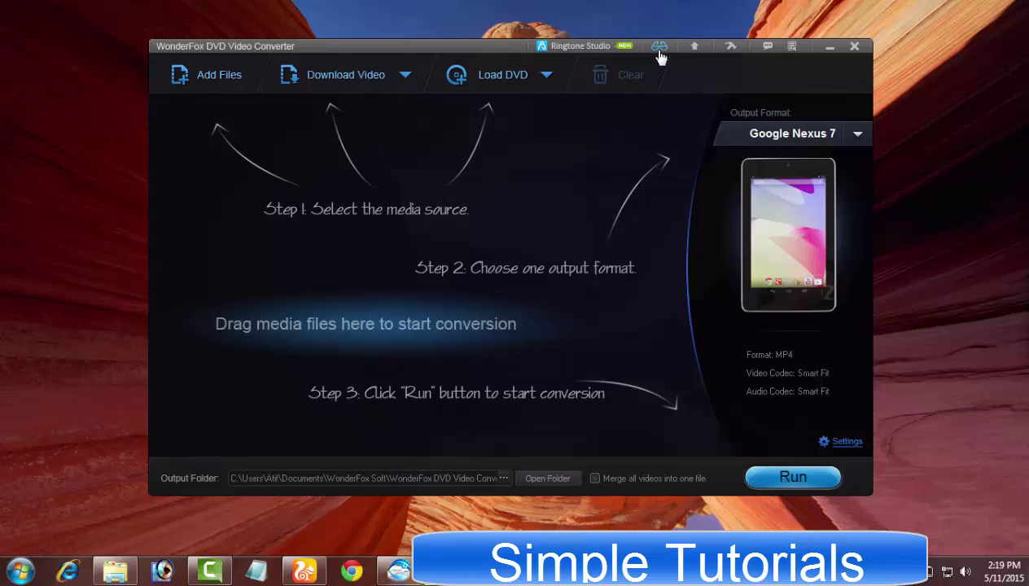
pyautogui.click(660, 49)
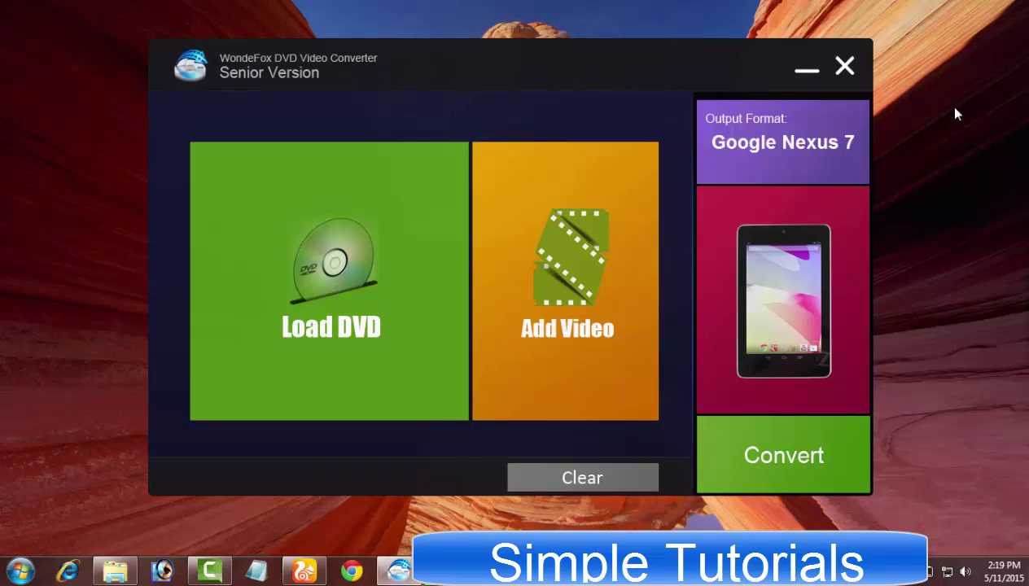
pyautogui.click(843, 67)
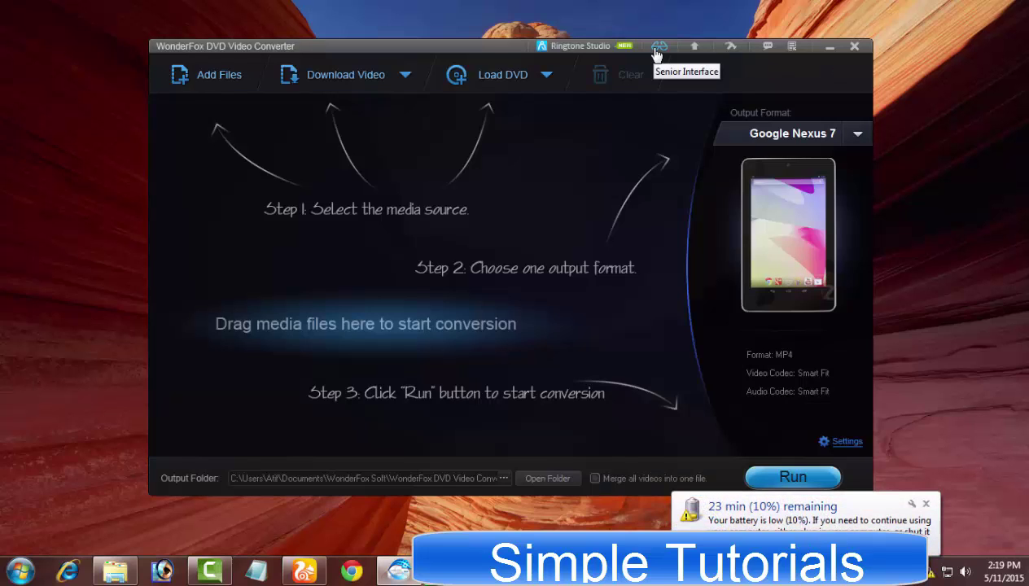
pyautogui.click(656, 51)
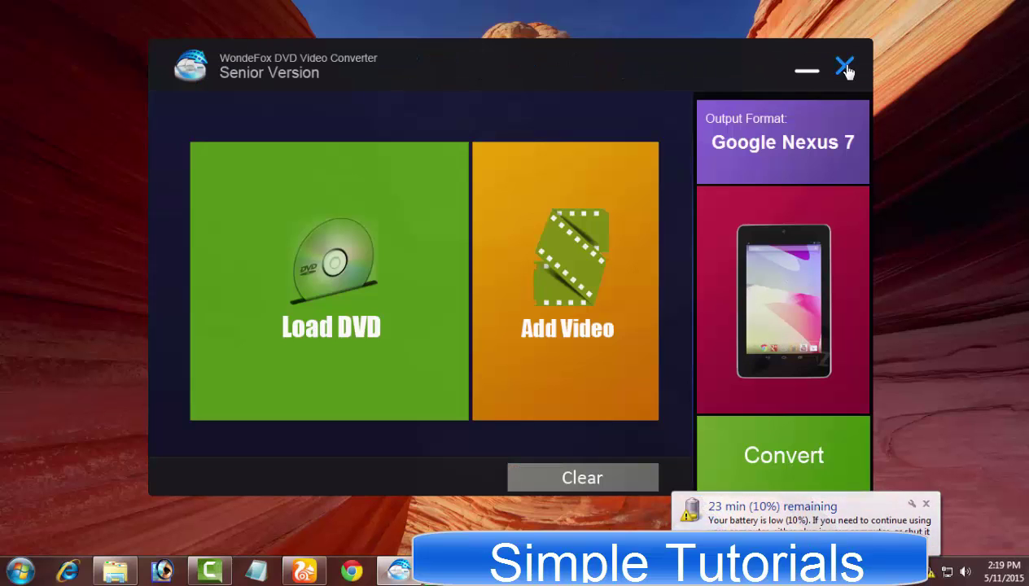
# - Leave the Senior Version layout for the standard two-MKV queue, and open then dismiss the help menu
pyautogui.click(844, 66)
pyautogui.click(657, 51)
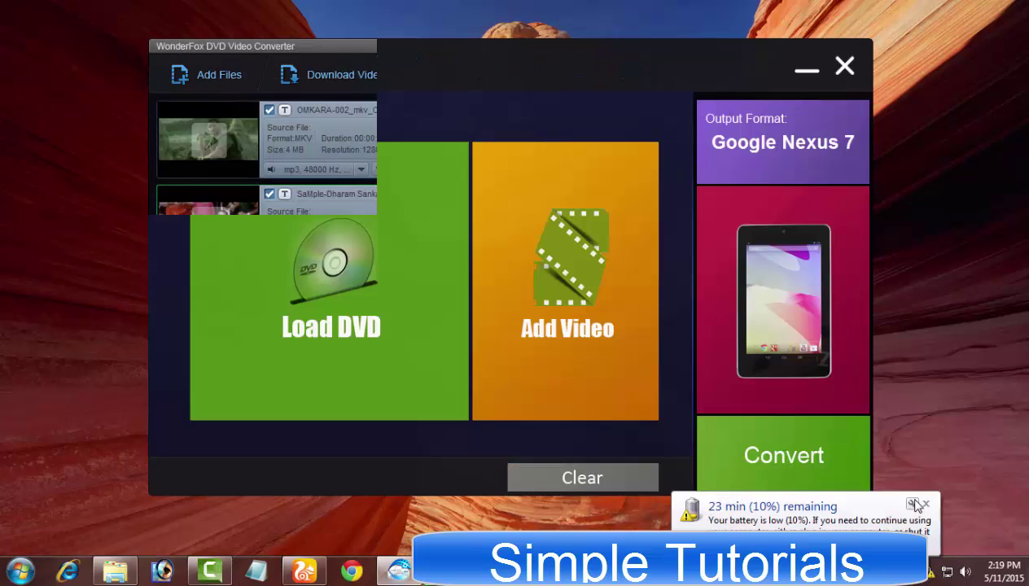
pyautogui.click(844, 67)
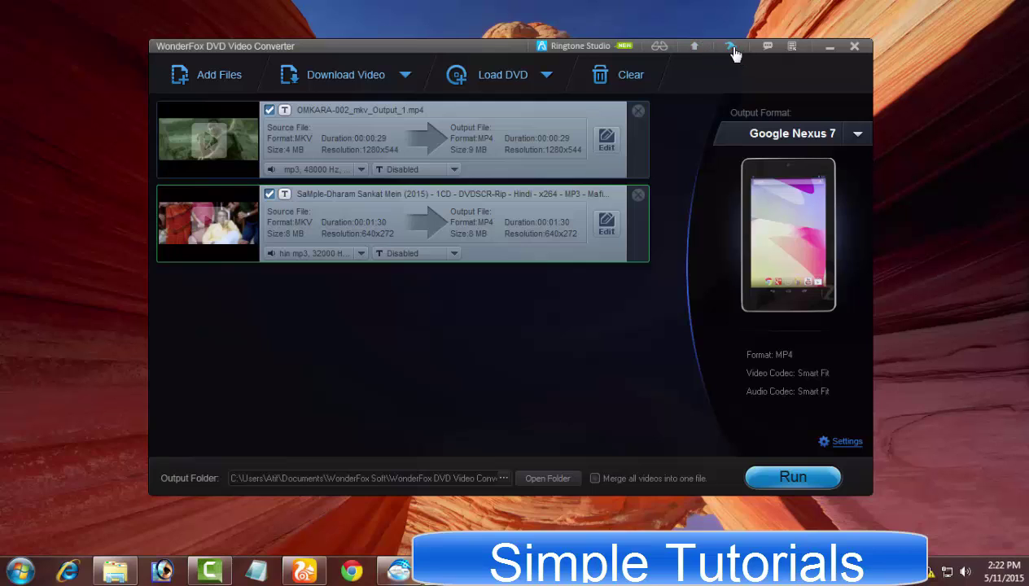
pyautogui.click(791, 45)
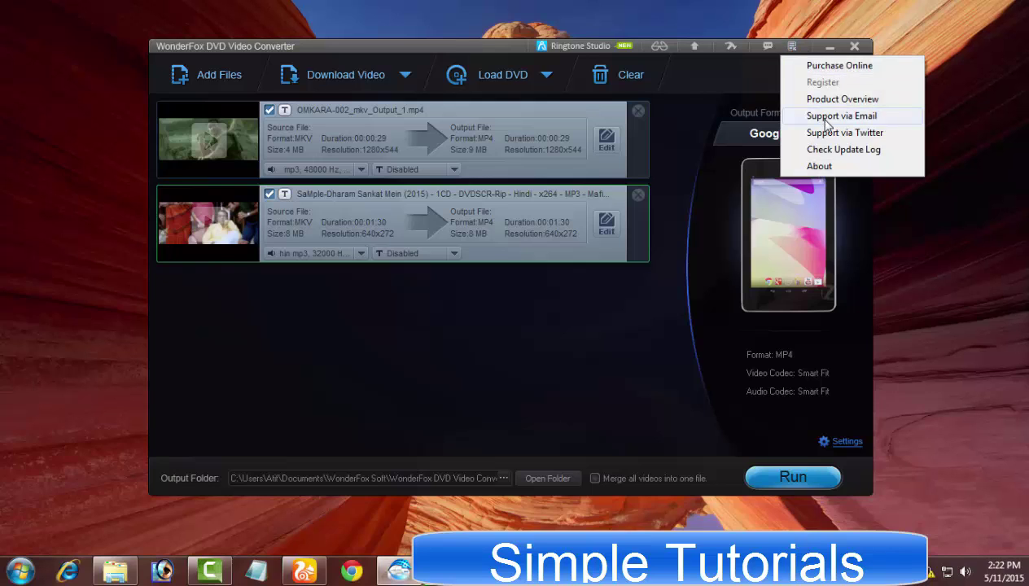
pyautogui.click(740, 92)
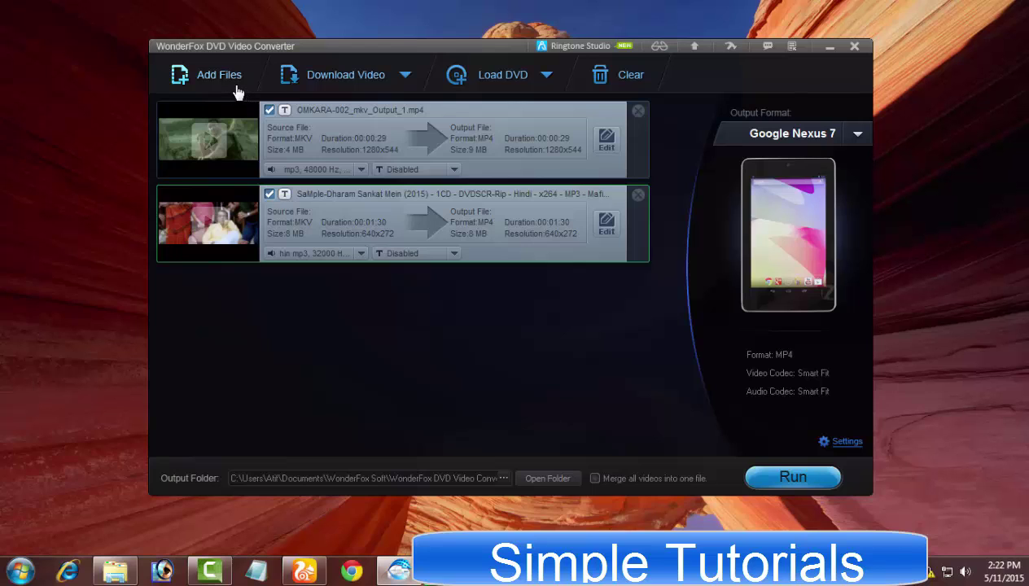
# - Look through the Add Files, Download Video and Load DVD options without adding anything
pyautogui.click(189, 78)
pyautogui.click(857, 136)
pyautogui.click(407, 81)
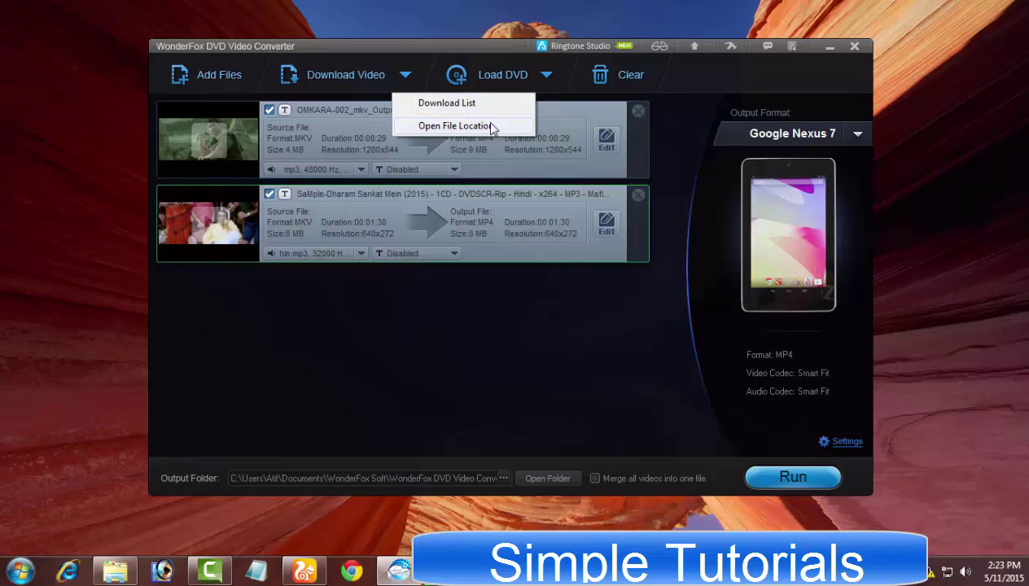
pyautogui.click(552, 101)
pyautogui.click(546, 77)
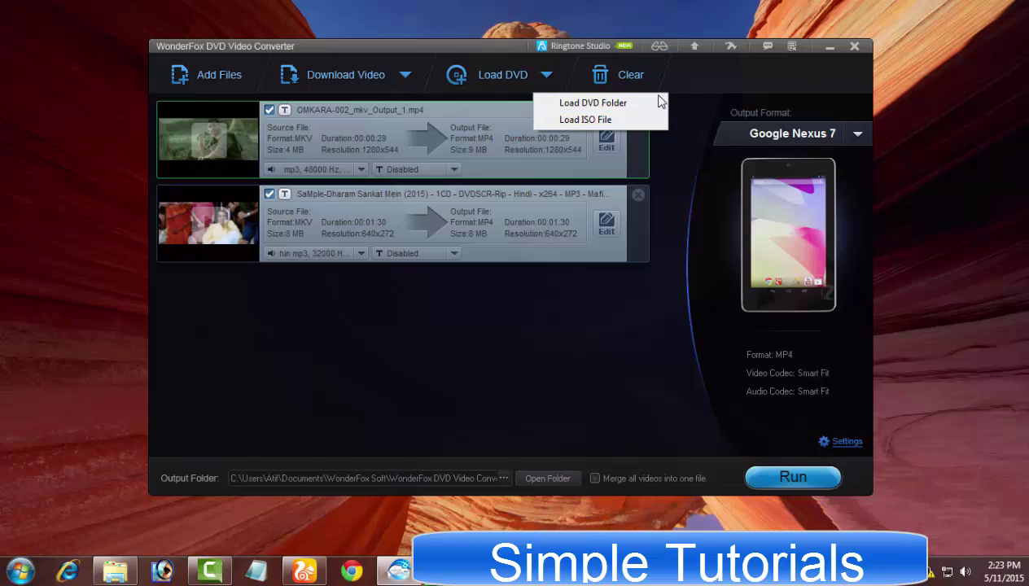
pyautogui.click(518, 120)
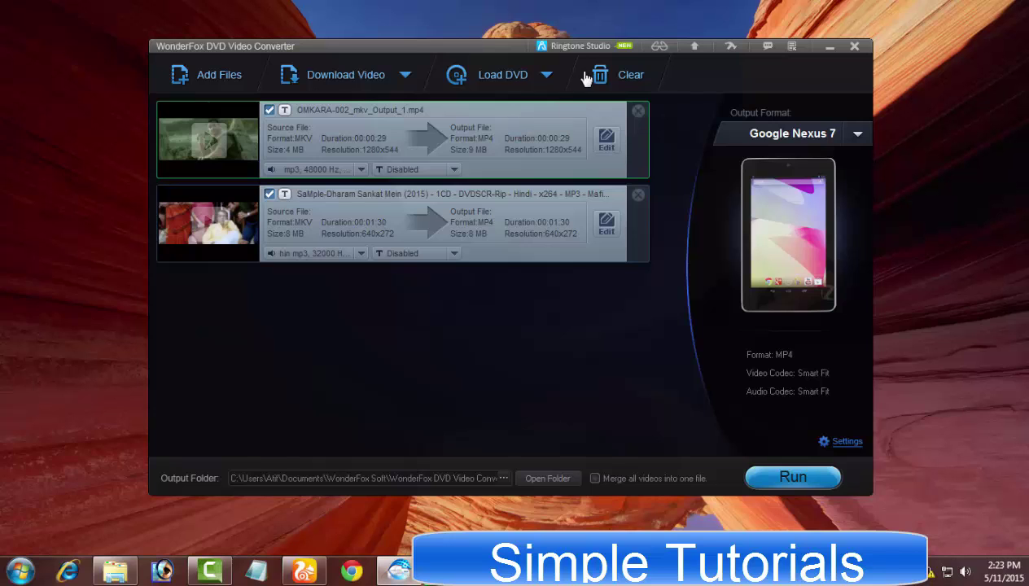
pyautogui.click(616, 76)
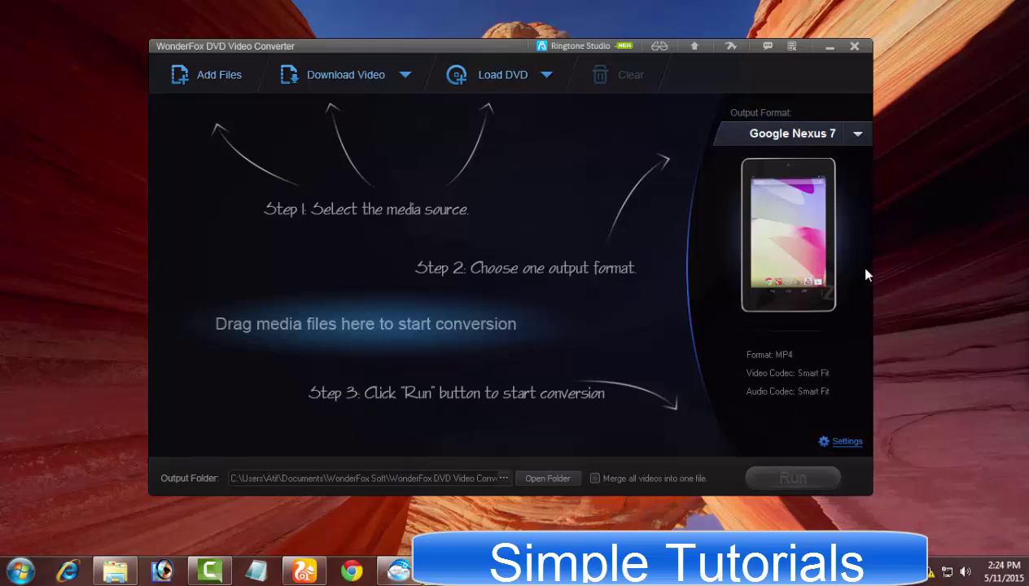
pyautogui.click(859, 135)
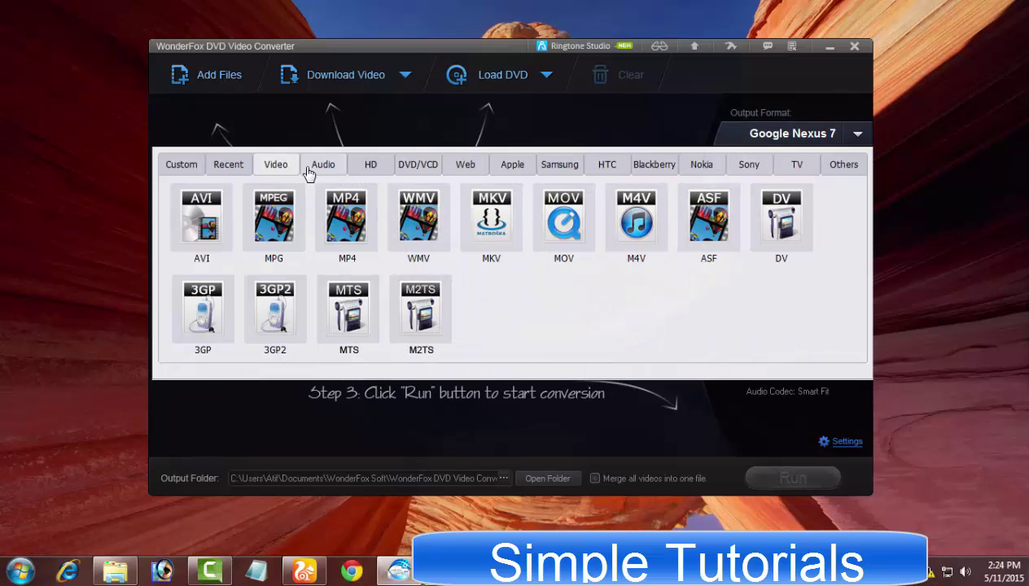
pyautogui.click(230, 171)
pyautogui.click(323, 169)
pyautogui.click(370, 169)
pyautogui.click(419, 170)
pyautogui.click(467, 168)
pyautogui.click(511, 171)
pyautogui.click(559, 171)
pyautogui.click(602, 173)
pyautogui.click(655, 170)
pyautogui.click(698, 167)
pyautogui.click(747, 166)
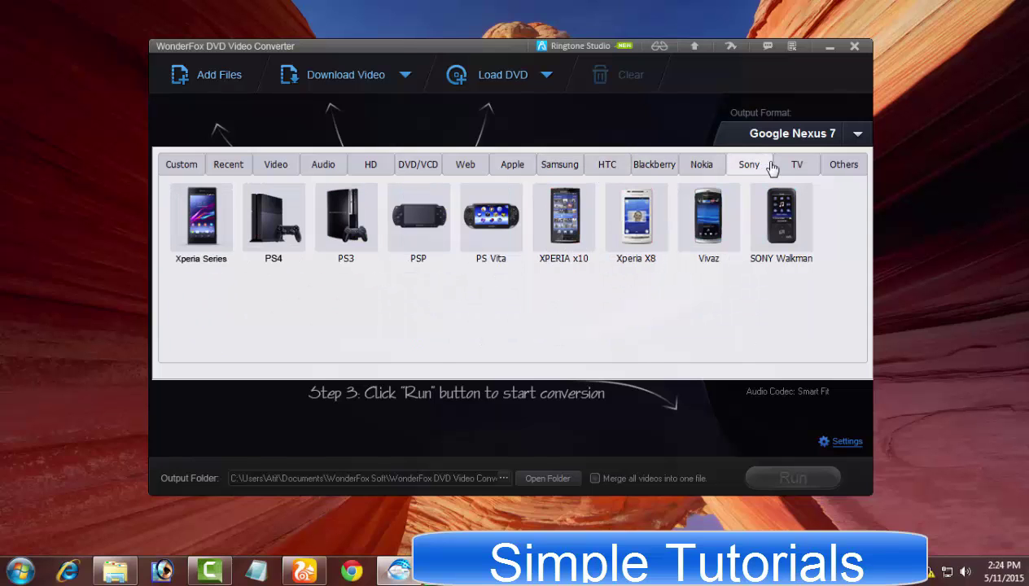
pyautogui.click(802, 166)
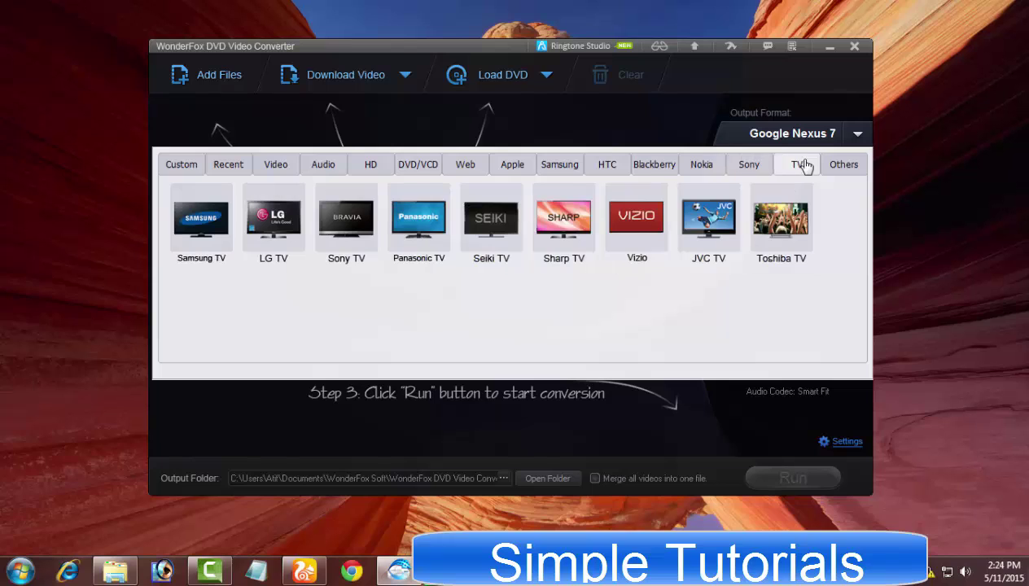
pyautogui.click(851, 175)
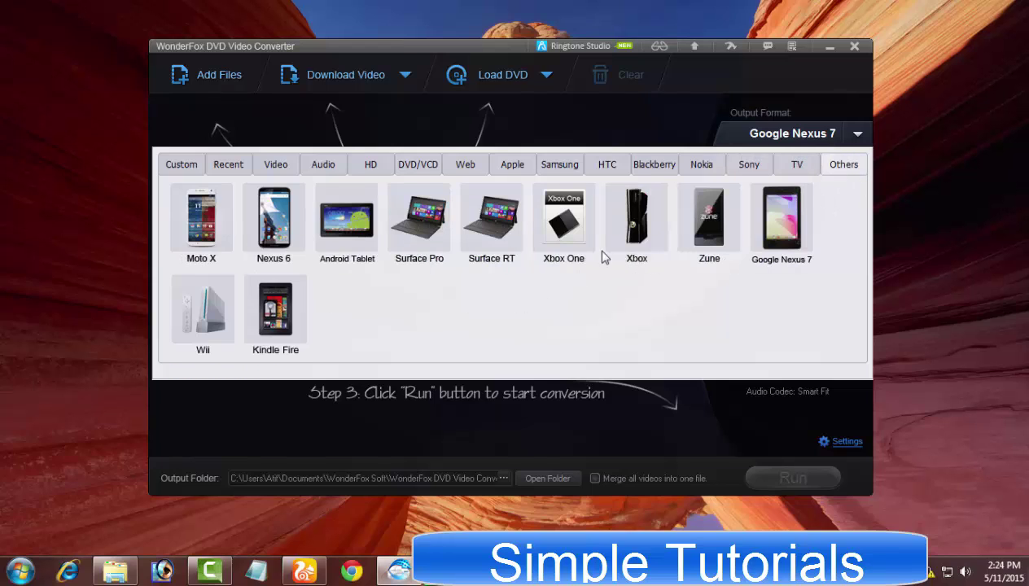
pyautogui.click(700, 166)
pyautogui.click(558, 166)
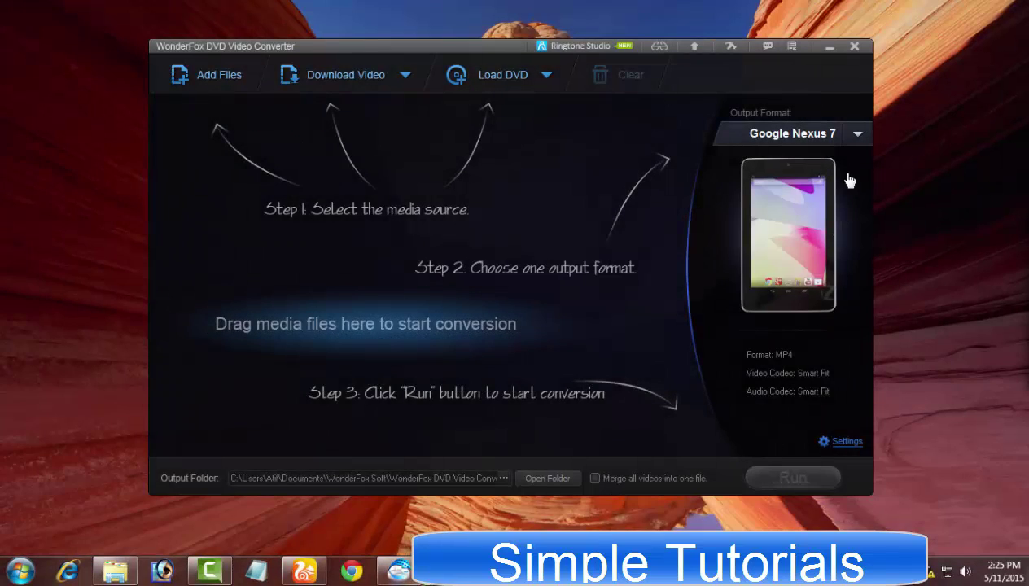
pyautogui.click(857, 133)
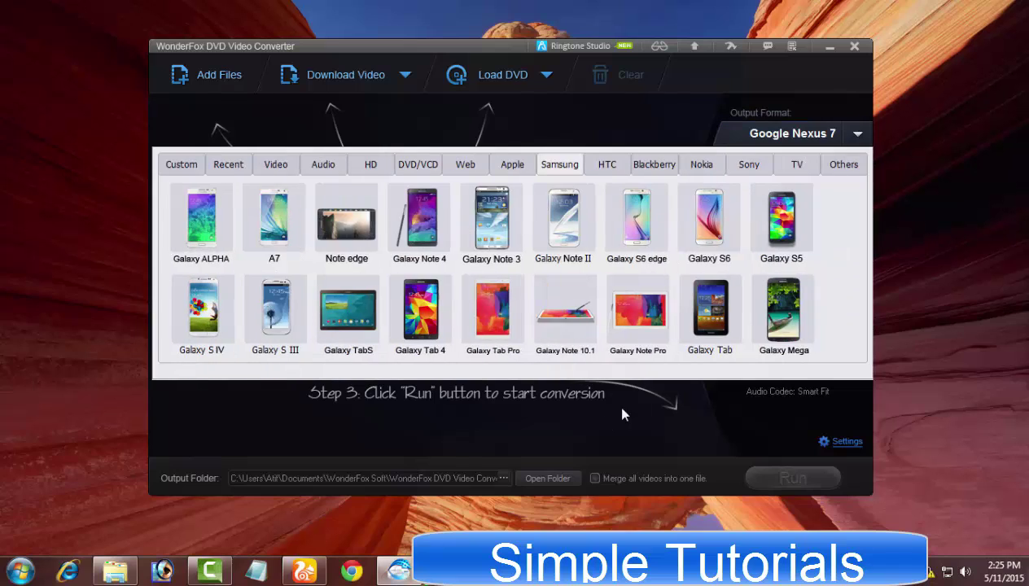
pyautogui.click(639, 406)
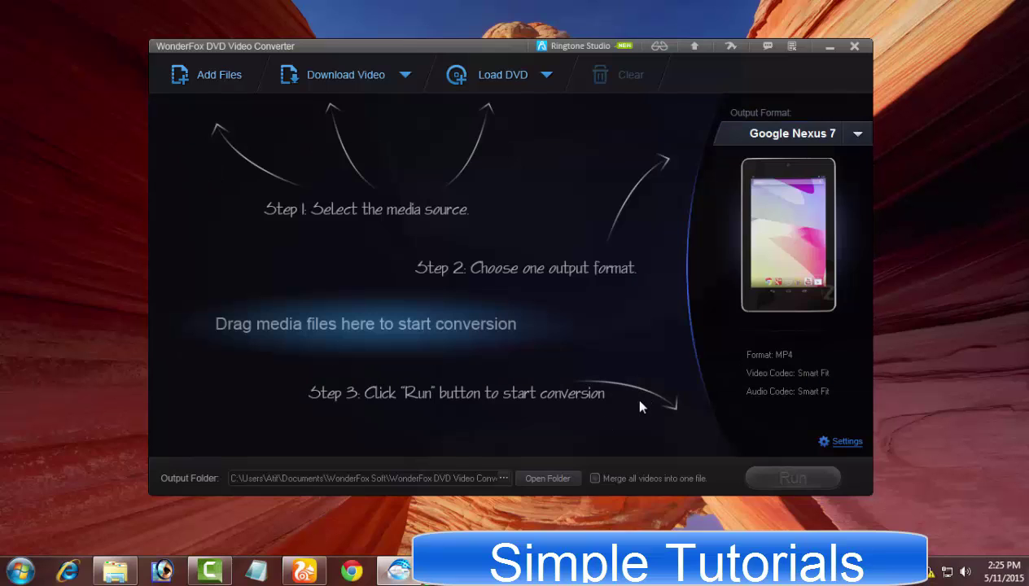
# - Open the conversion Settings, cancel without changes, and reopen Settings
pyautogui.click(851, 448)
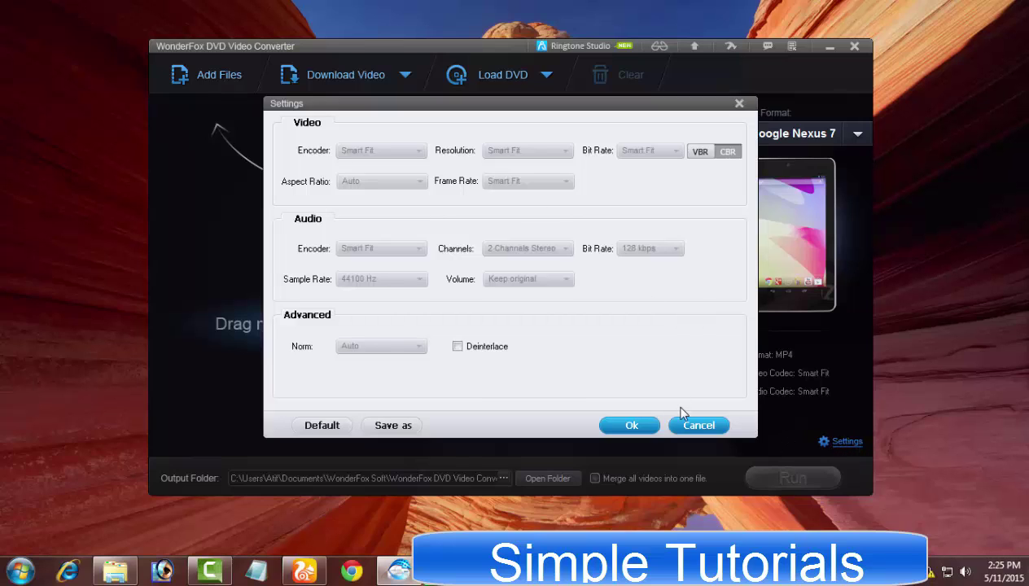
pyautogui.click(708, 430)
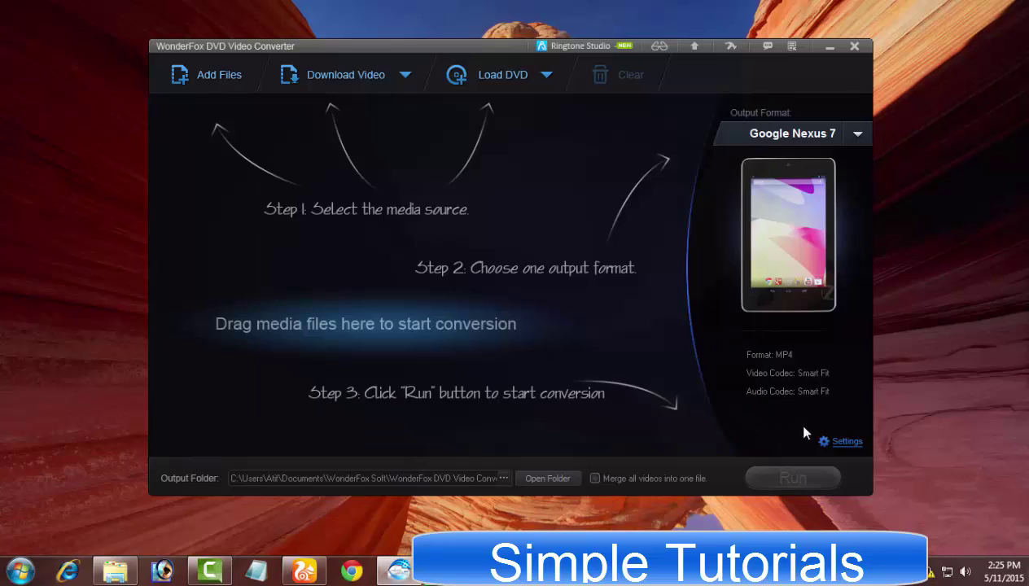
pyautogui.click(843, 442)
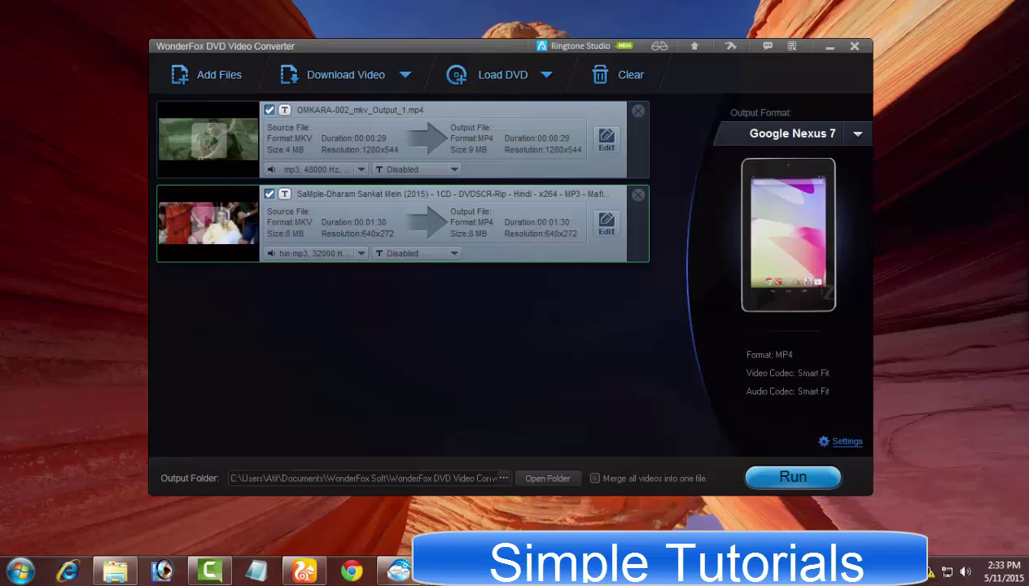
pyautogui.click(504, 481)
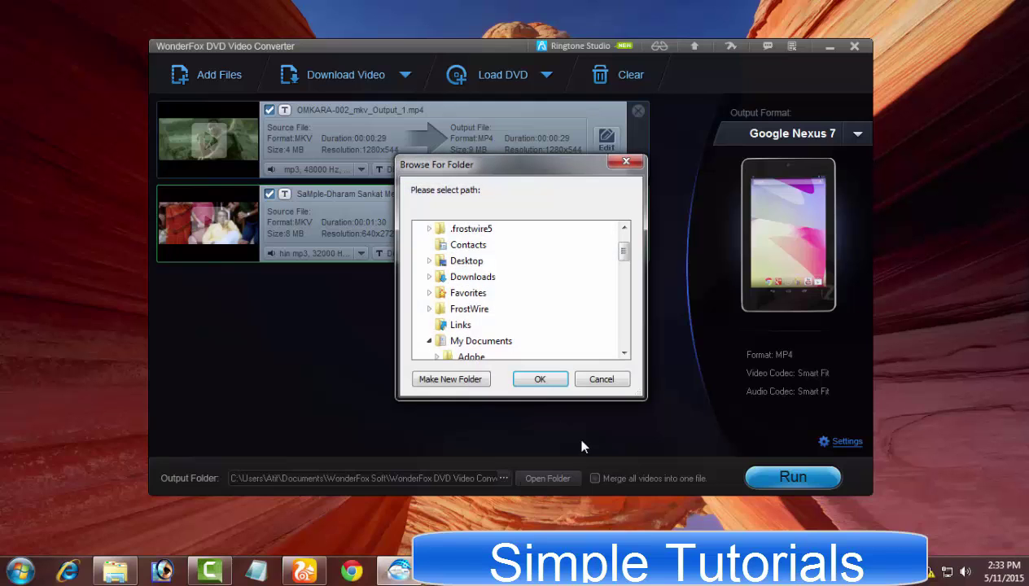
pyautogui.click(600, 380)
pyautogui.click(551, 484)
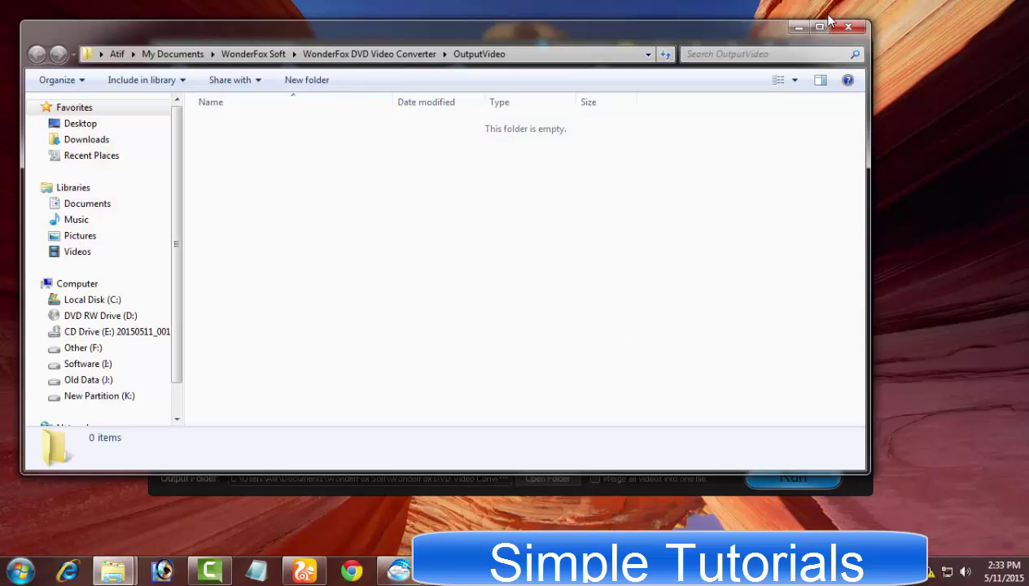
pyautogui.click(846, 29)
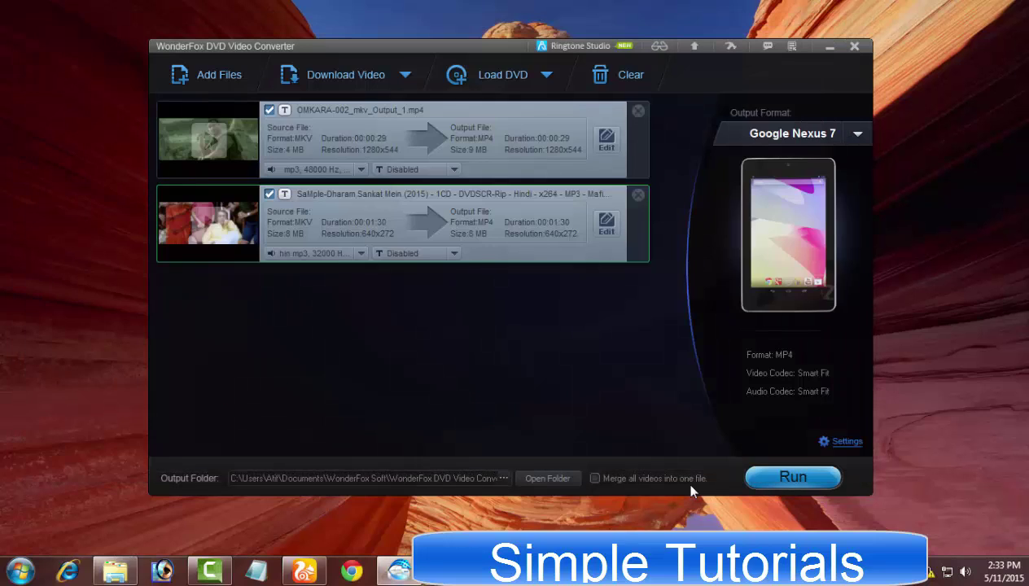
pyautogui.click(595, 479)
pyautogui.click(595, 479)
pyautogui.click(620, 479)
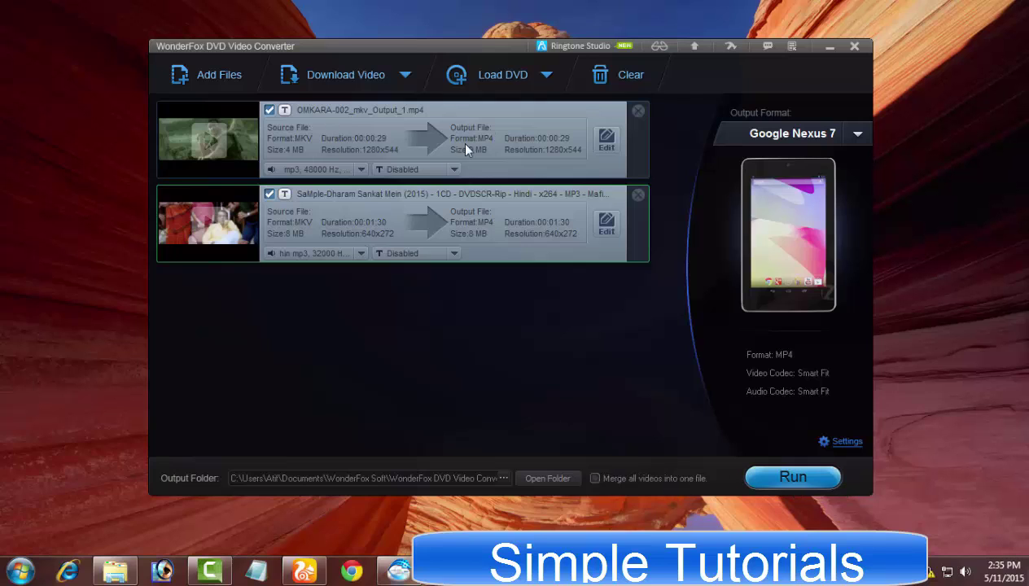
pyautogui.click(545, 75)
pyautogui.click(506, 323)
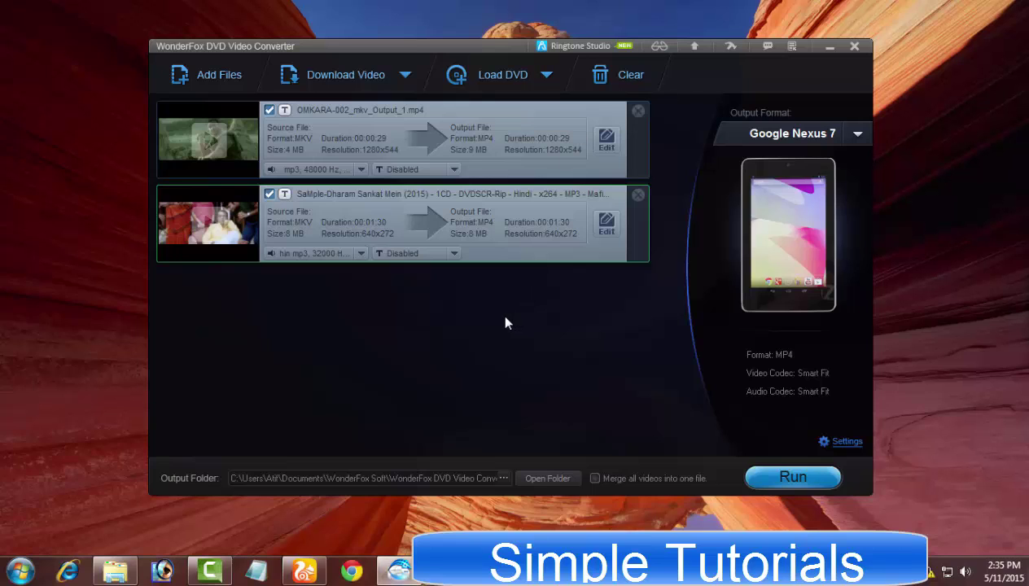
pyautogui.click(548, 79)
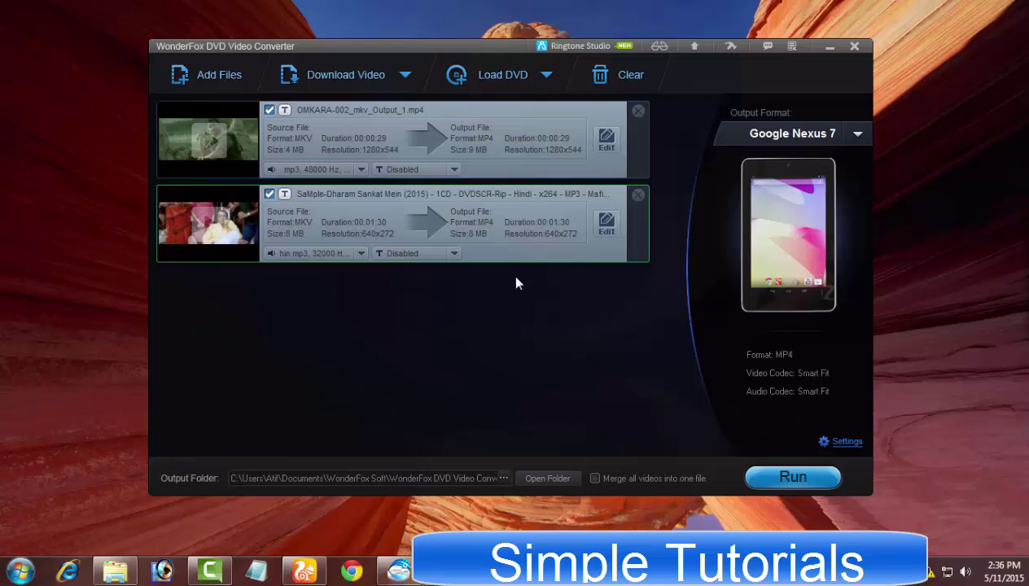
pyautogui.click(545, 78)
pyautogui.click(665, 230)
# - Open the first video's editor and try the filter, emboss and mosaic effects
pyautogui.click(606, 140)
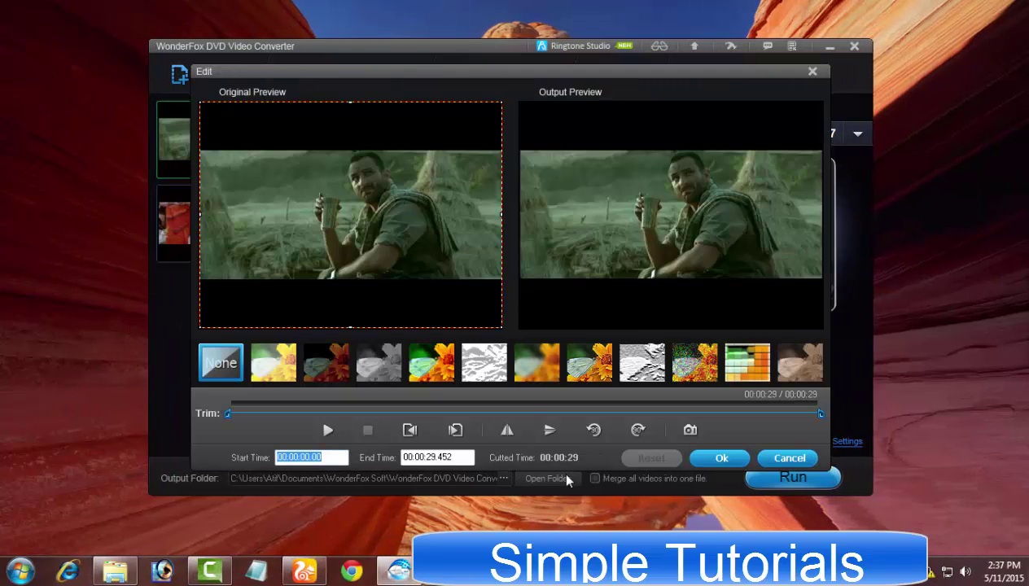
pyautogui.click(428, 363)
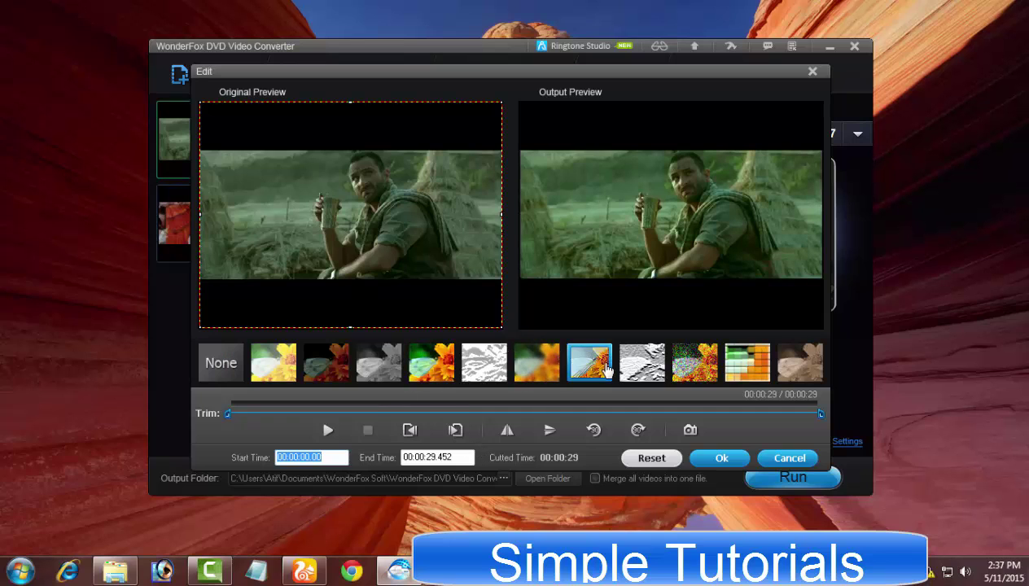
pyautogui.click(641, 365)
pyautogui.click(682, 376)
pyautogui.click(731, 370)
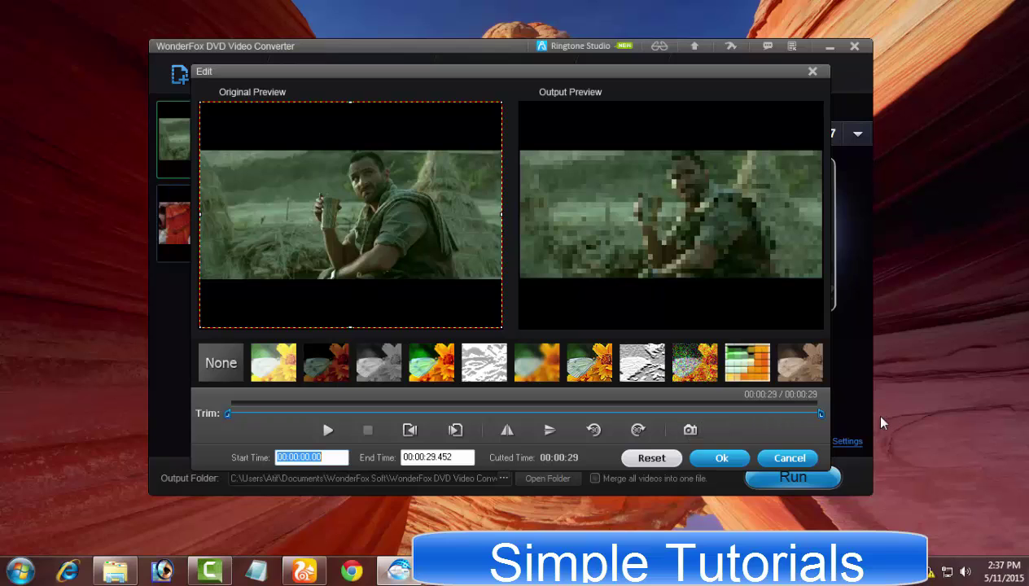
# - Trim the clip to roughly 2.7–6 seconds, apply grayscale, and preview it
pyautogui.moveTo(821, 415); pyautogui.dragTo(503, 415)
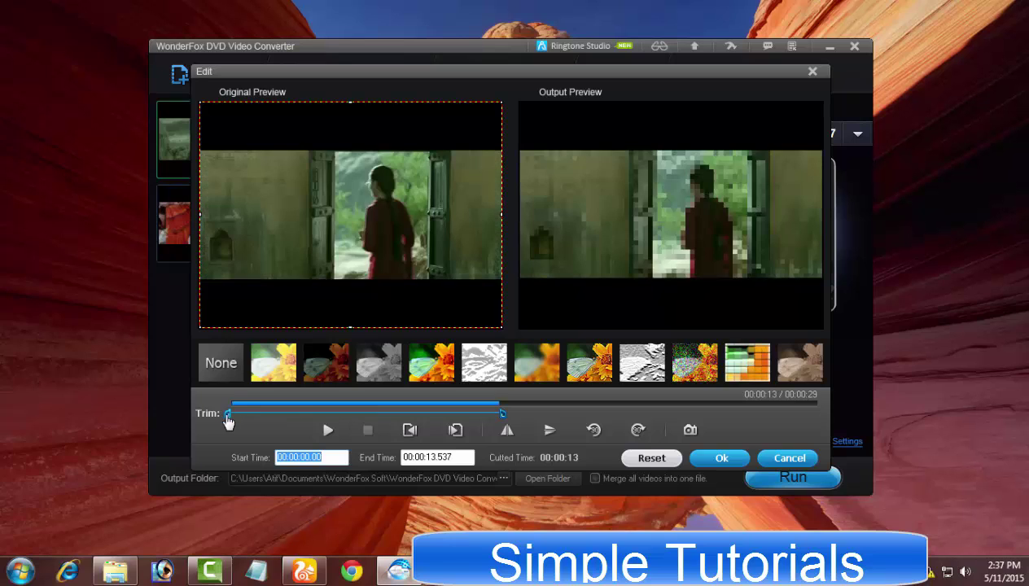
pyautogui.moveTo(229, 417); pyautogui.dragTo(446, 413)
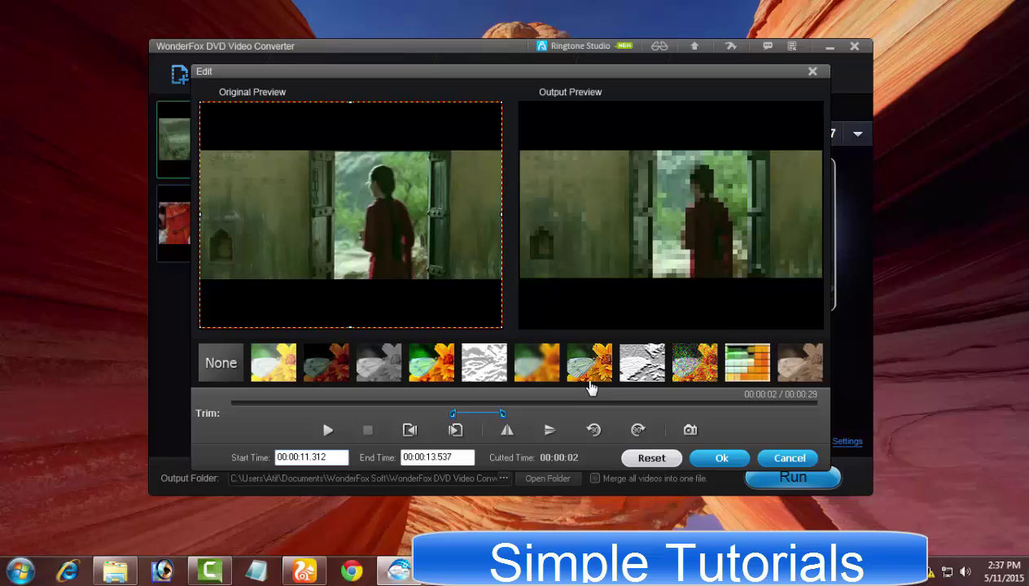
pyautogui.moveTo(454, 420); pyautogui.dragTo(269, 415)
pyautogui.moveTo(501, 415); pyautogui.dragTo(352, 414)
pyautogui.click(379, 362)
pyautogui.click(326, 431)
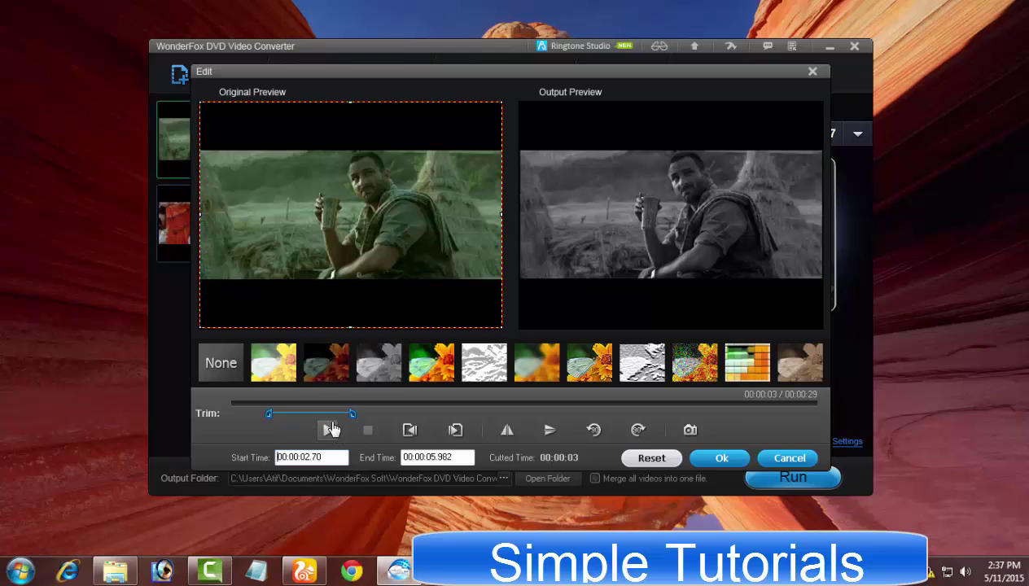
pyautogui.click(327, 429)
# - Fine-tune the trim to 0:00.76–0:06.979, preview again, and keep the edits
pyautogui.moveTo(352, 416)
pyautogui.mouseDown()
pyautogui.moveTo(363, 416)
pyautogui.moveTo(341, 414)
pyautogui.mouseUp()
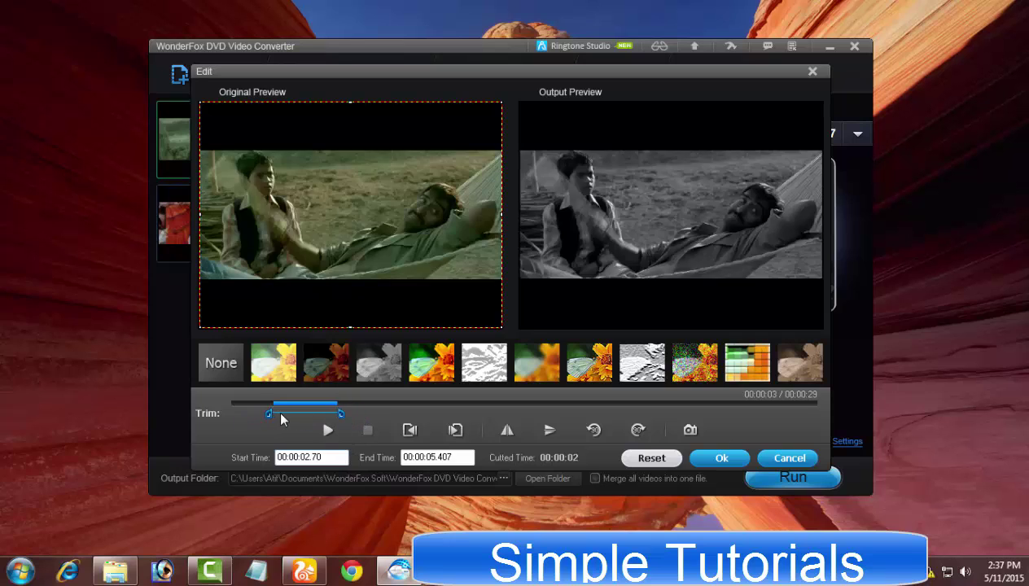
pyautogui.moveTo(266, 413); pyautogui.dragTo(220, 414)
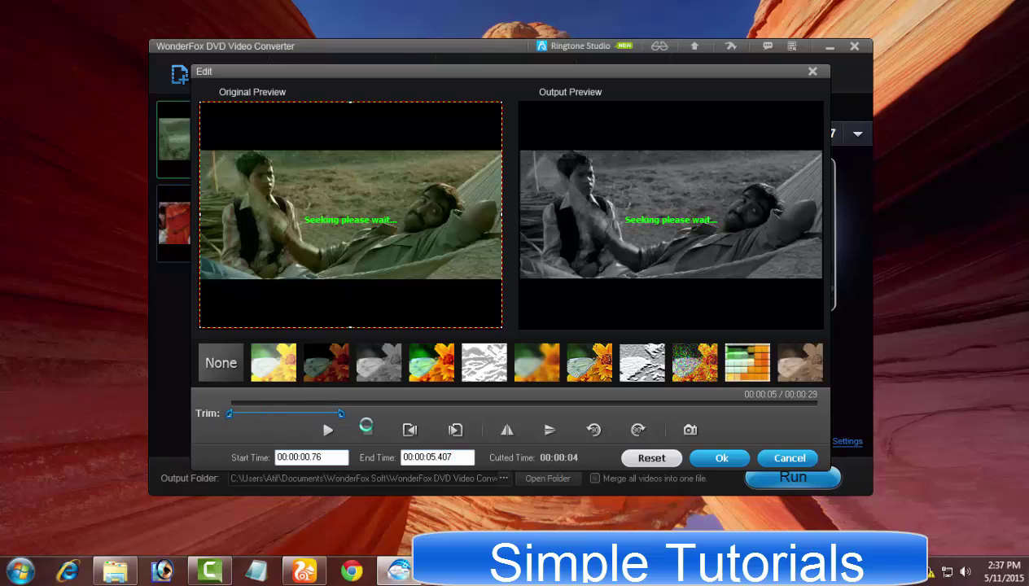
pyautogui.click(328, 430)
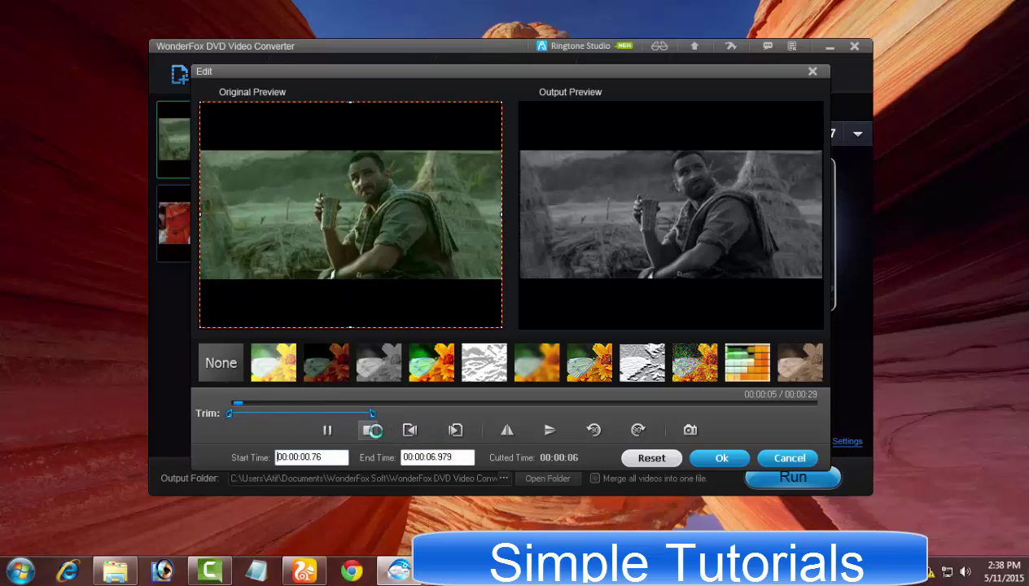
pyautogui.click(368, 429)
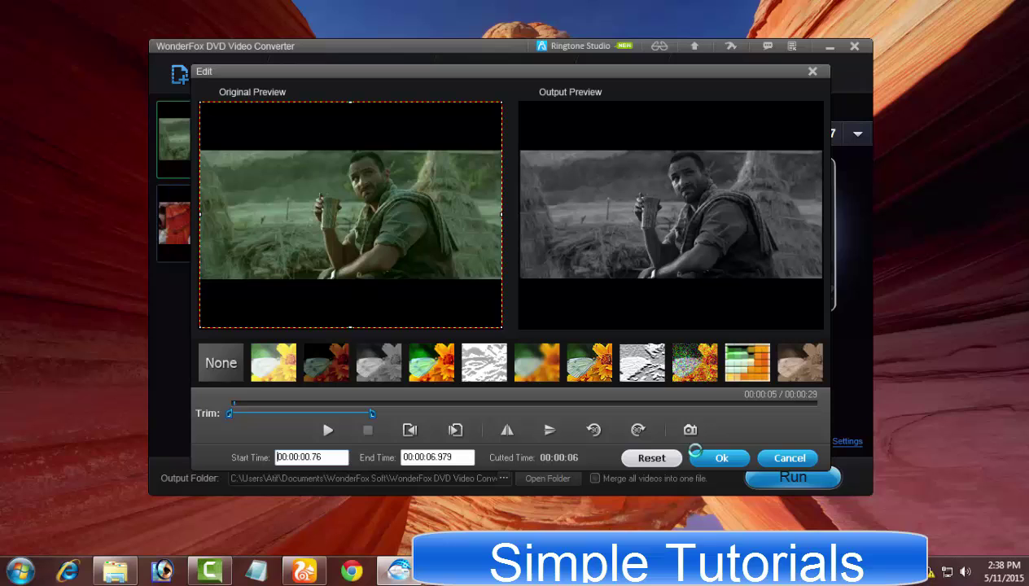
pyautogui.click(779, 457)
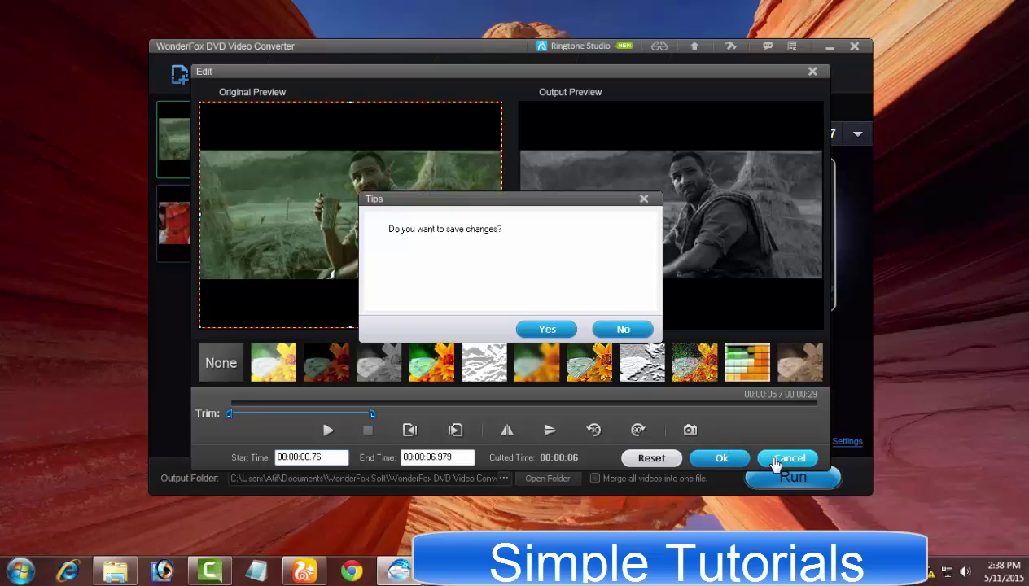
pyautogui.click(545, 329)
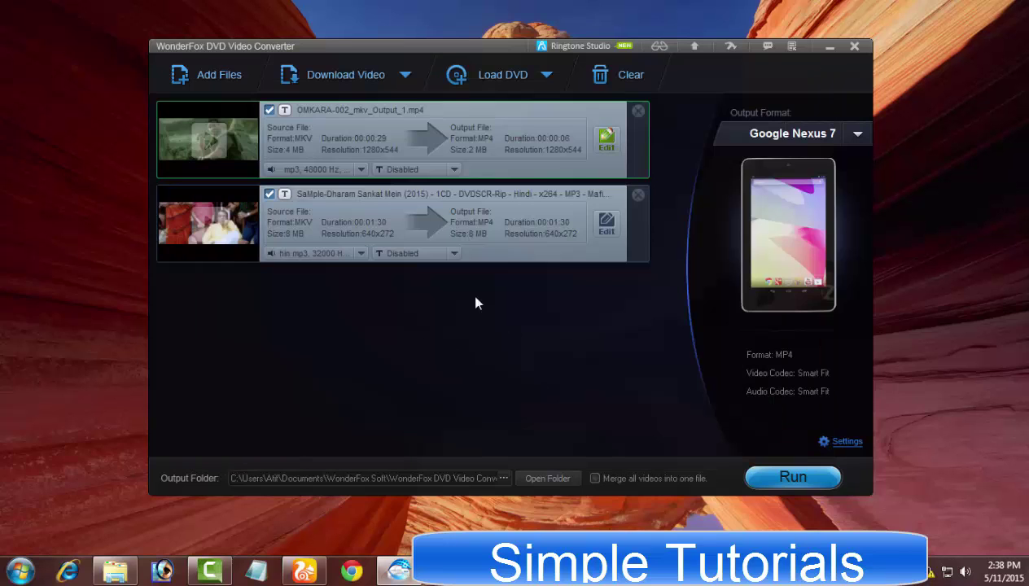
# - Attach omkara.srt as the first clip's subtitle and reopen that clip's Edit window
pyautogui.click(454, 170)
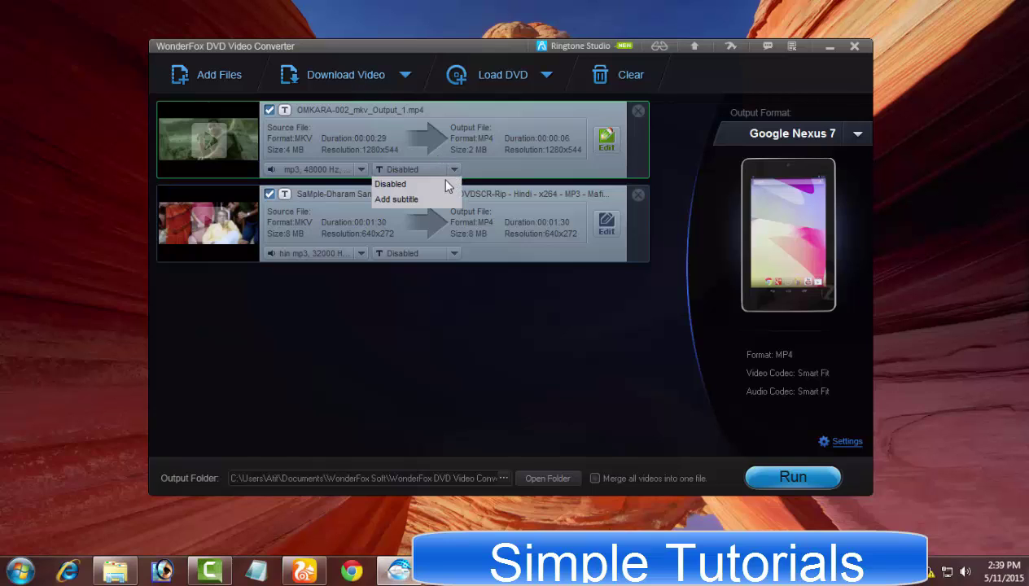
pyautogui.click(387, 203)
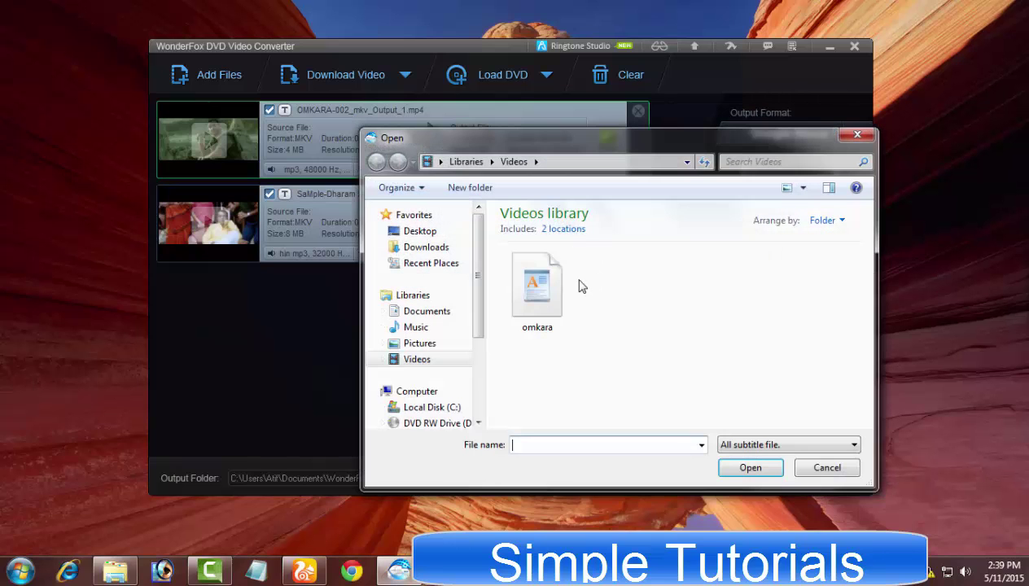
pyautogui.doubleClick(578, 284)
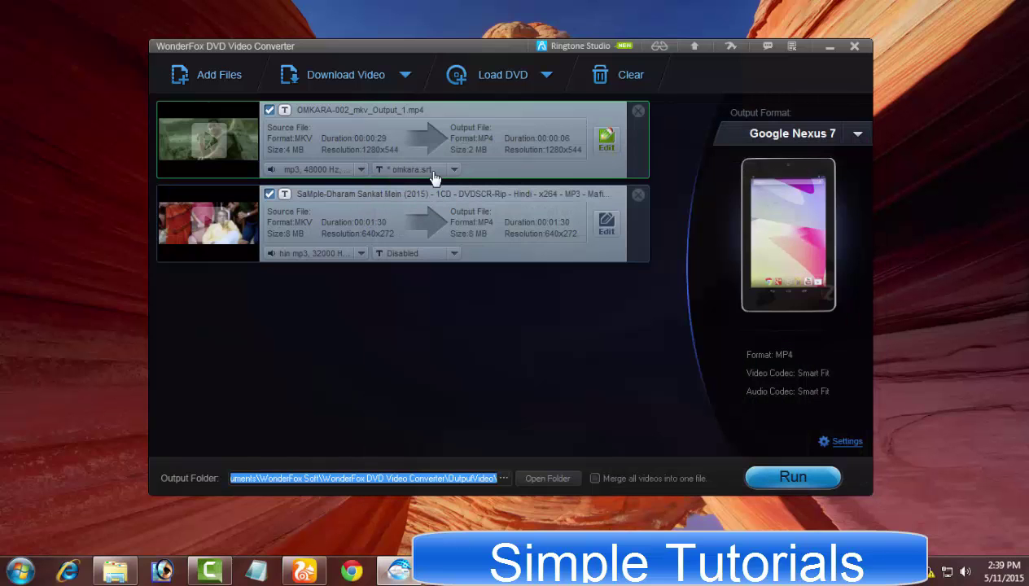
pyautogui.click(454, 170)
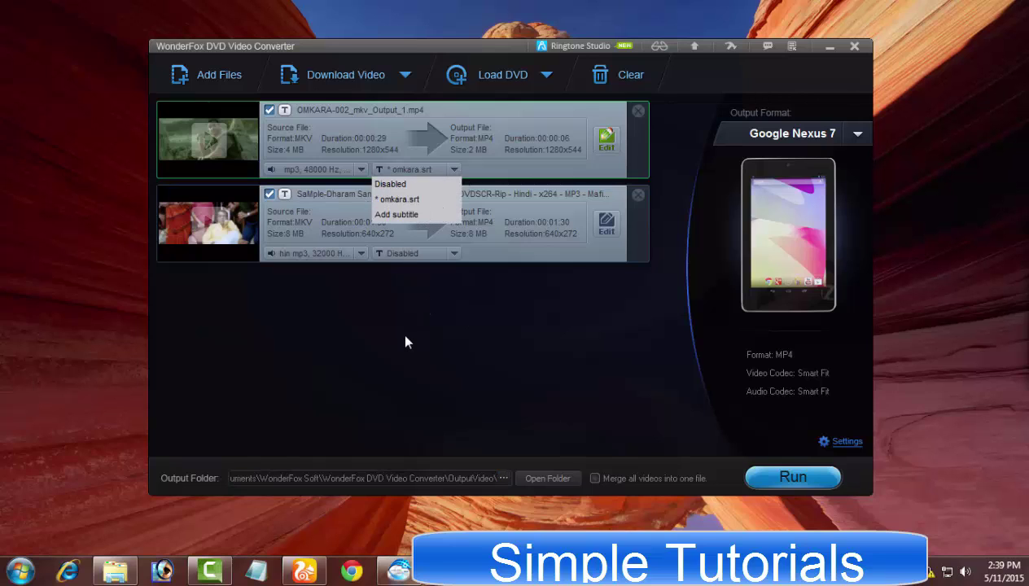
pyautogui.click(606, 138)
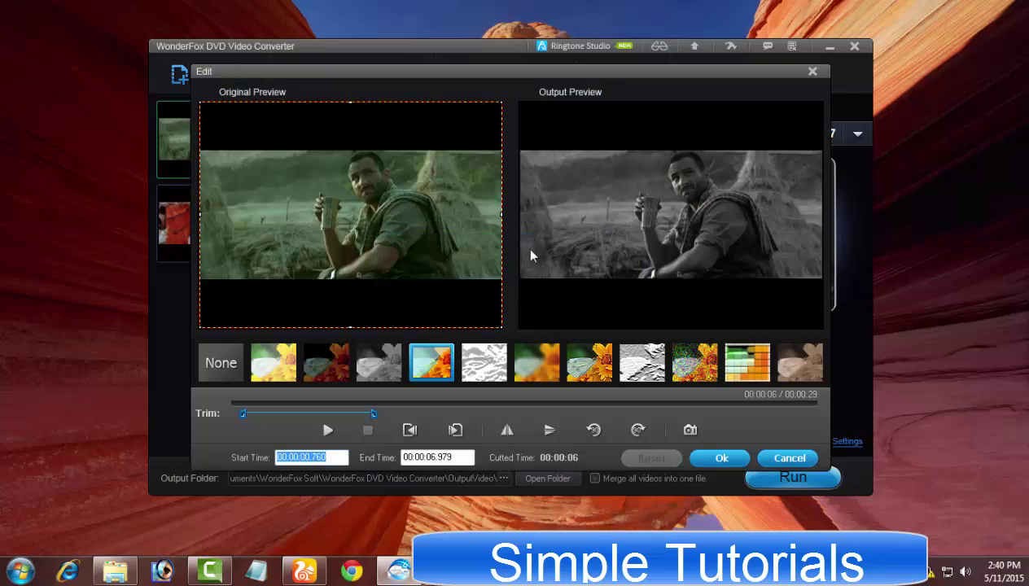
# - Close the editor, clear the clip list, and enable 'Merge all videos into one file'
pyautogui.click(811, 462)
pyautogui.press('Delete')
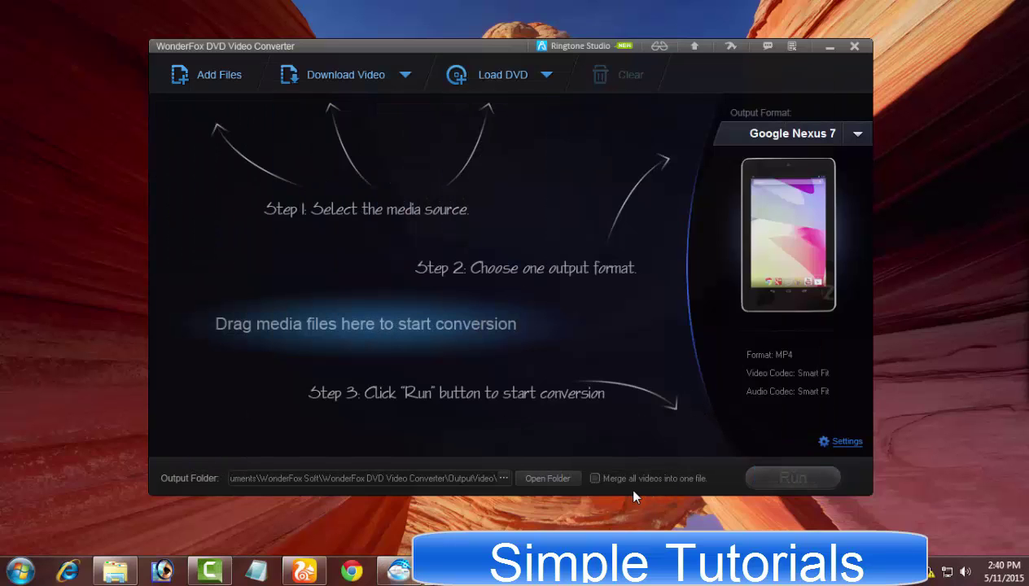
pyautogui.click(594, 481)
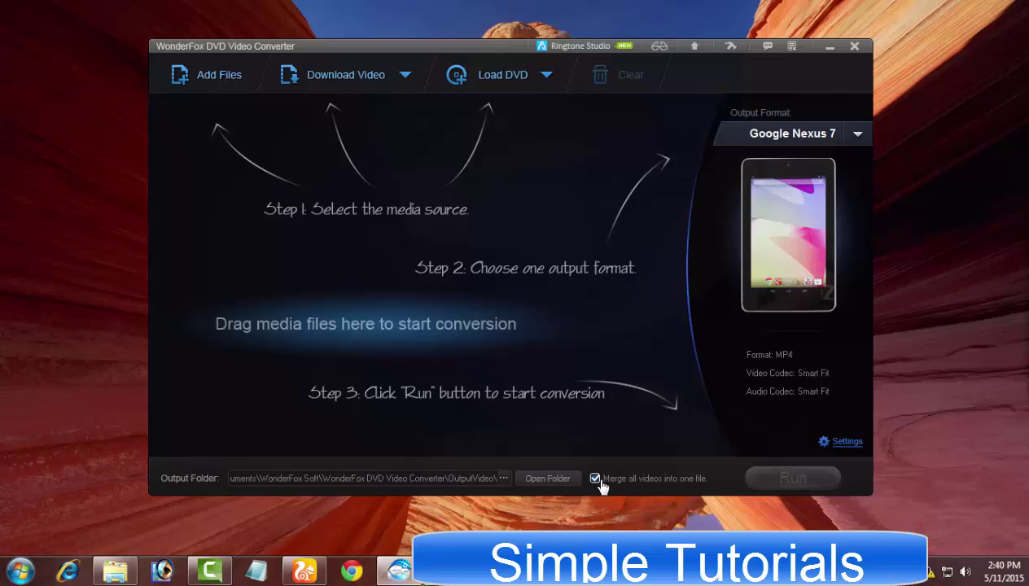
# - Re-add both MKV videos to the list
pyautogui.click(226, 75)
pyautogui.moveTo(732, 337); pyautogui.dragTo(484, 230)
pyautogui.click(742, 468)
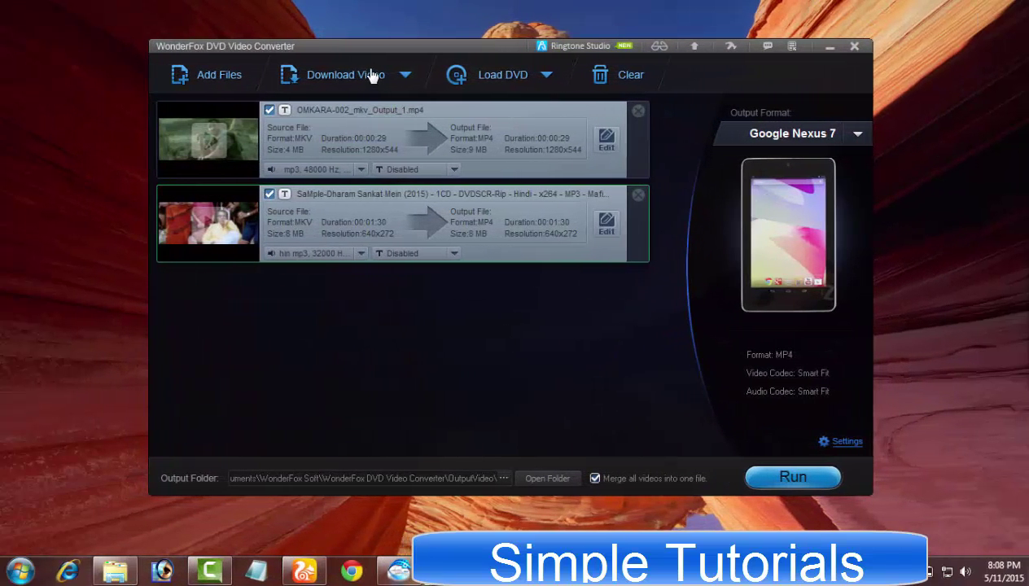
# - Glance at the encoding settings, then browse the Option dialog's Download, Conversion, General pages, ending on DVD Ripping
pyautogui.click(843, 443)
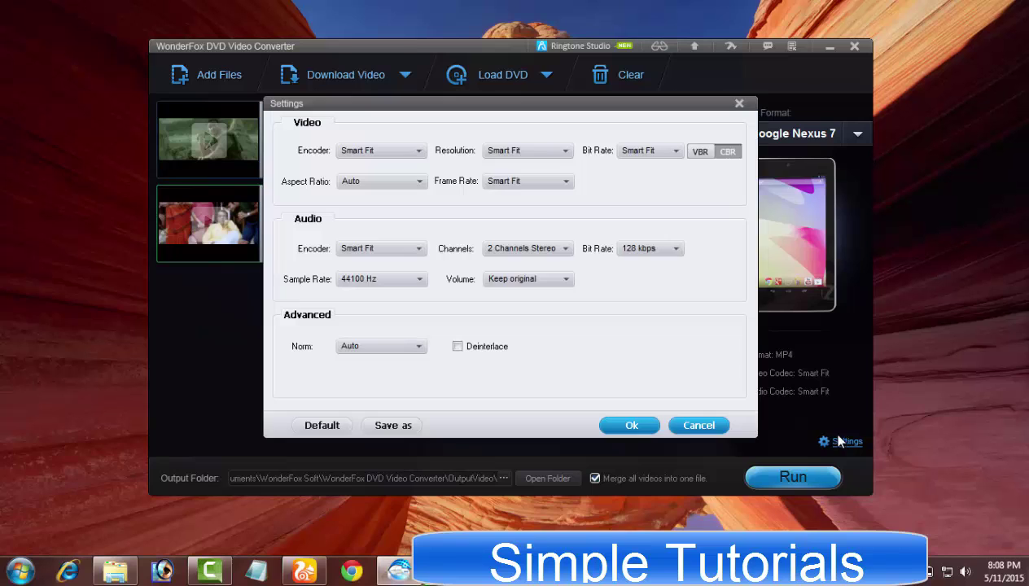
pyautogui.click(697, 426)
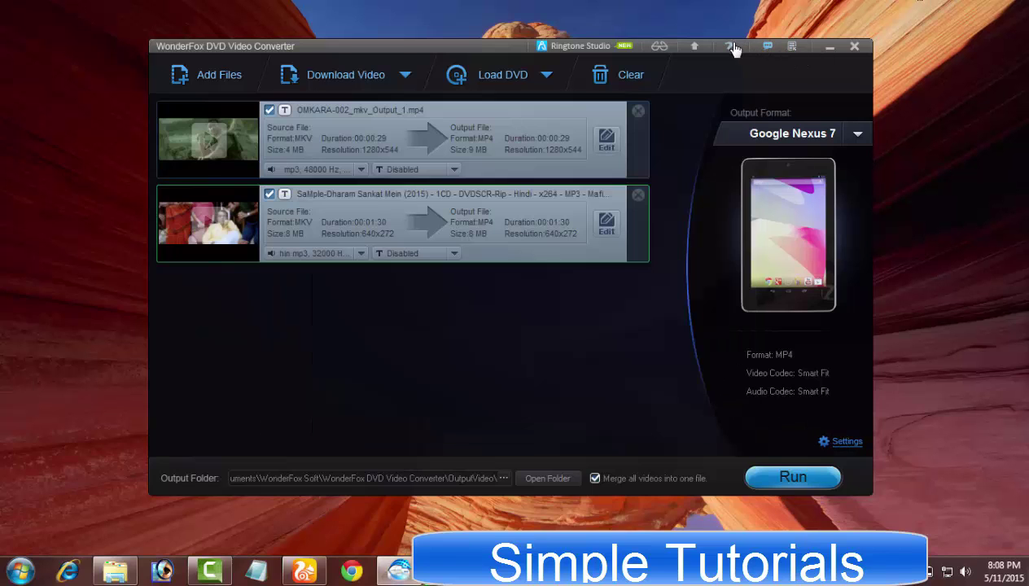
pyautogui.click(731, 47)
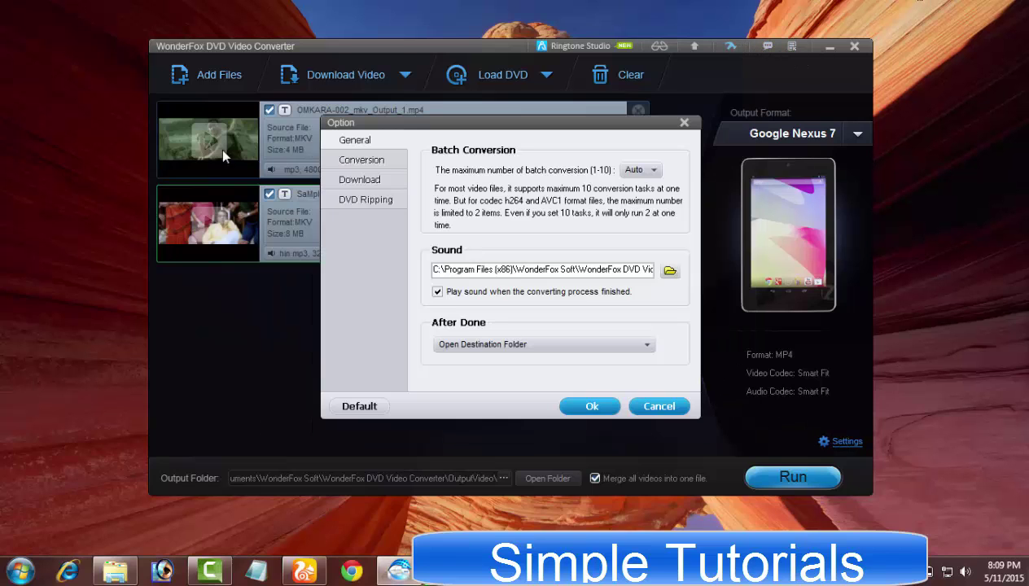
pyautogui.click(343, 182)
pyautogui.click(367, 198)
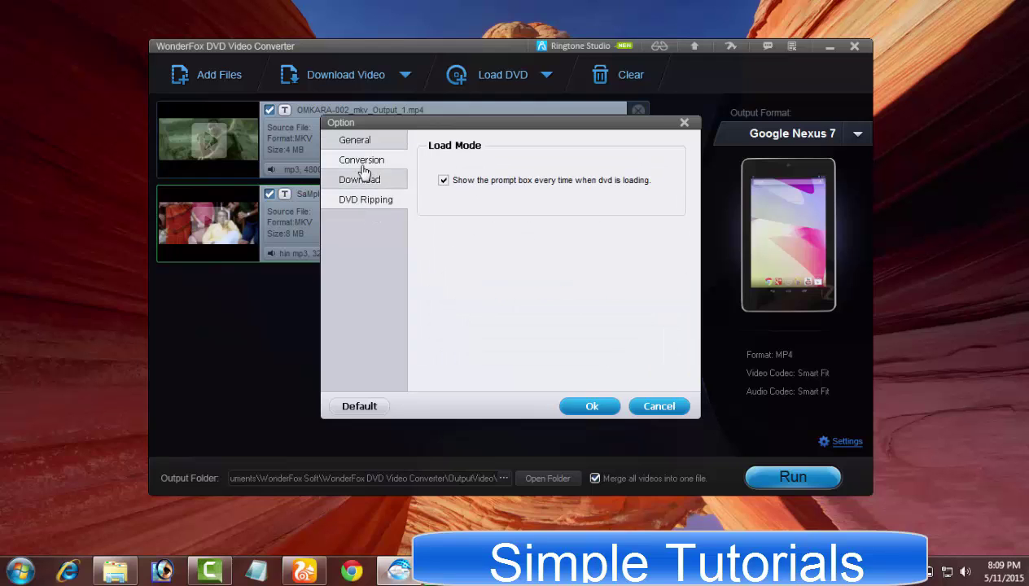
pyautogui.click(363, 163)
pyautogui.click(356, 141)
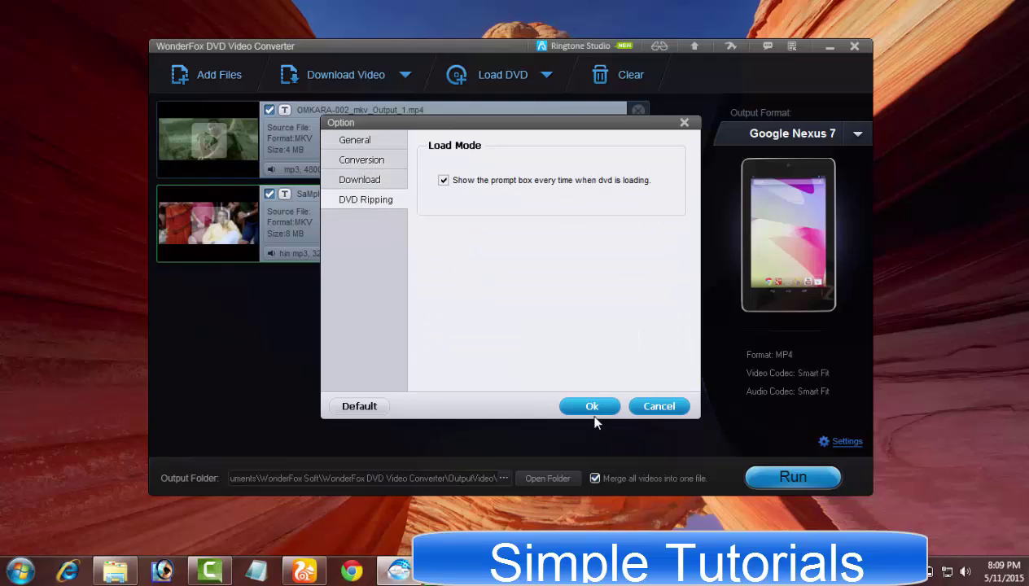